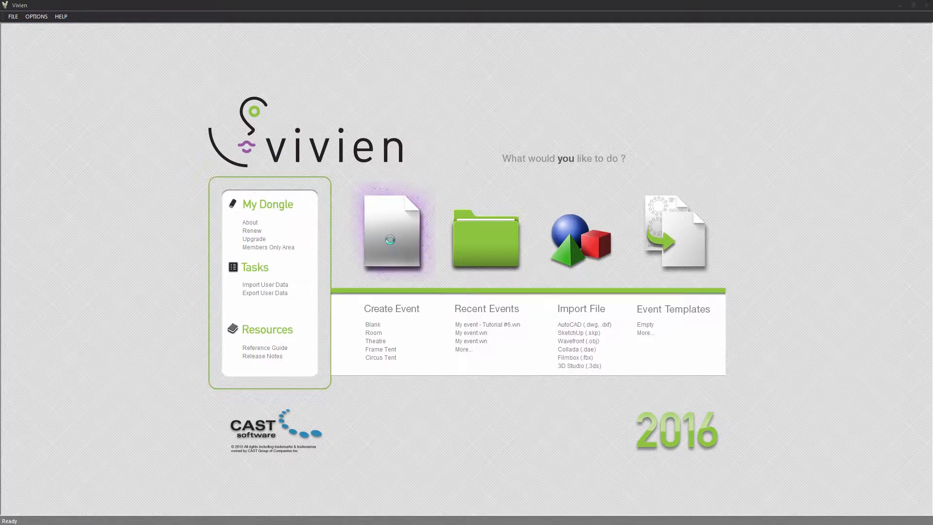
Create a new blank event and choose venue floorplan.bmp from the Floor Plan folder as the floorplan to import
left_click(390, 241)
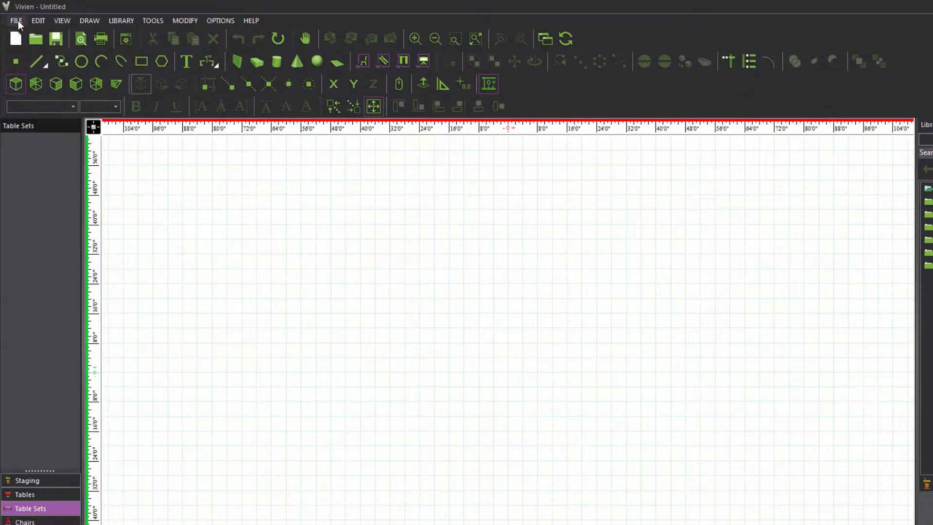
left_click(18, 21)
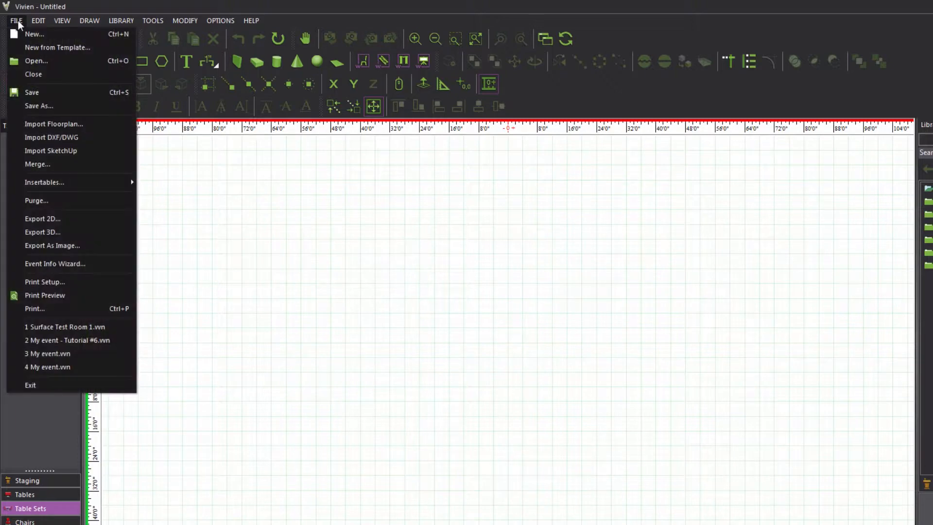
left_click(51, 123)
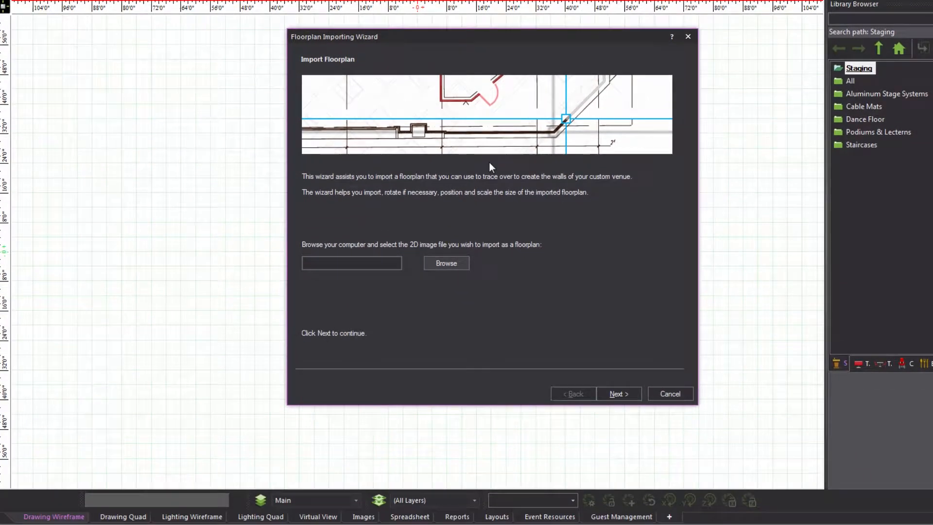
left_click(436, 261)
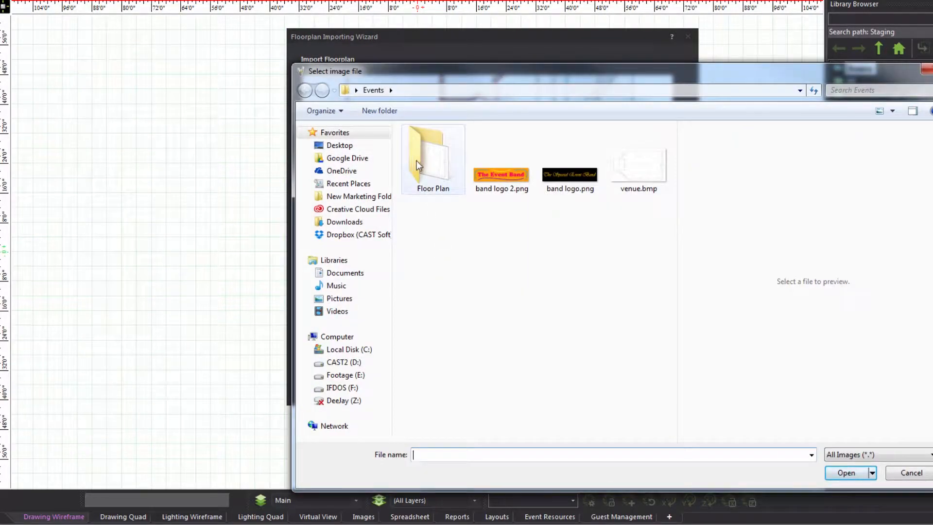
double_click(417, 160)
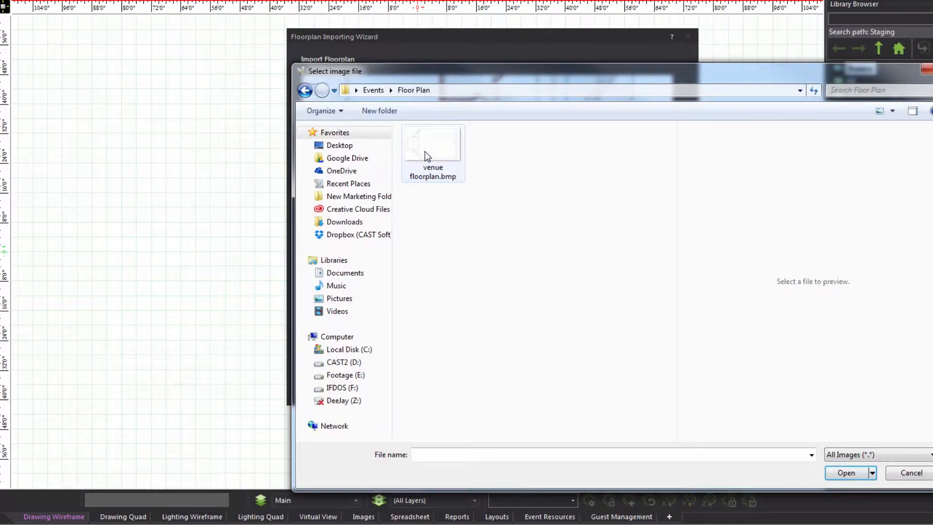
left_click(427, 156)
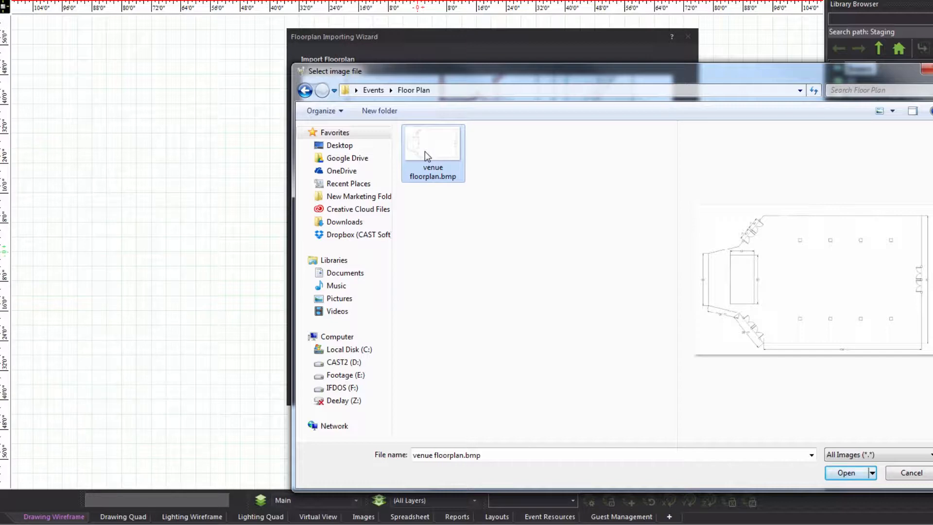
left_click(846, 472)
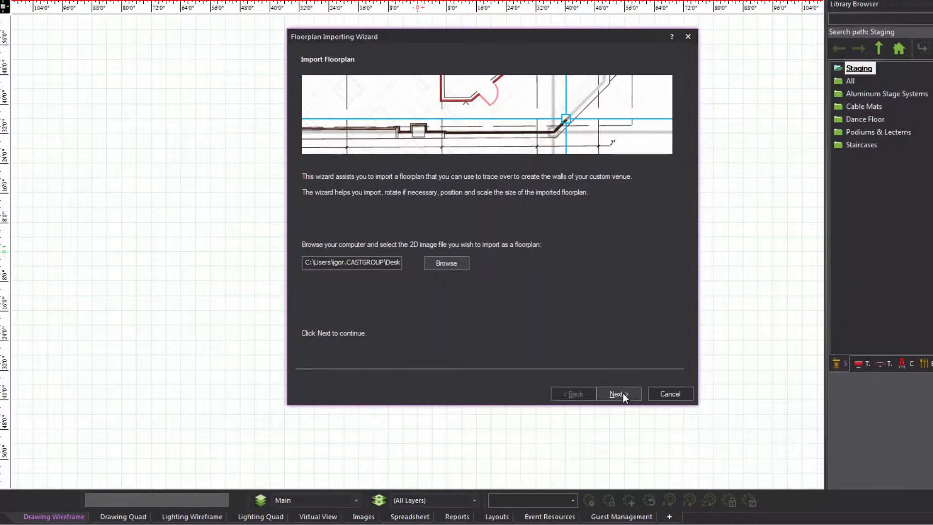
Rotate the imported floorplan image by 90 degrees and continue to the anchor point definition
left_click(623, 393)
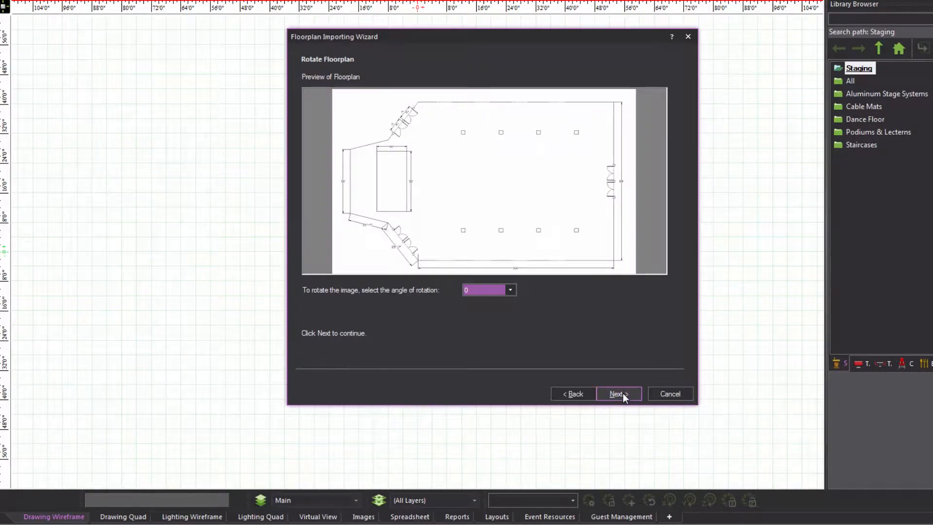
left_click(511, 290)
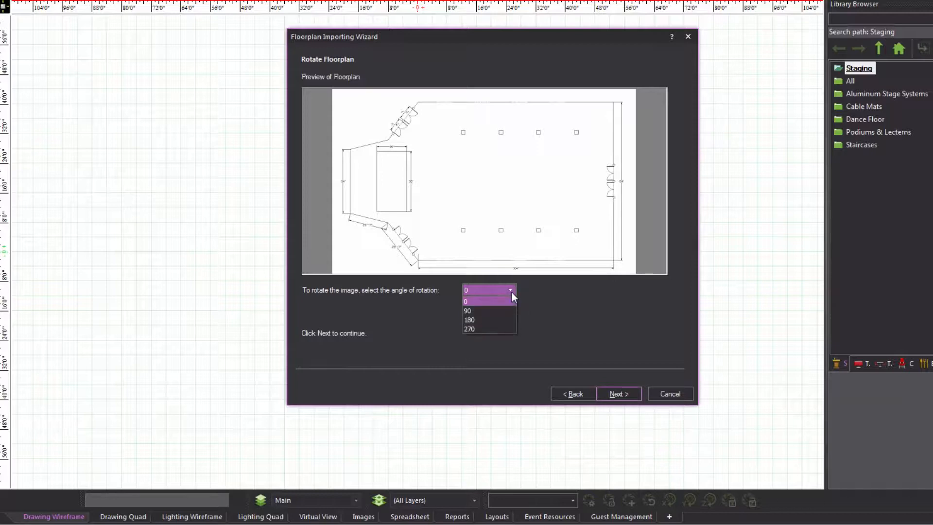
left_click(492, 313)
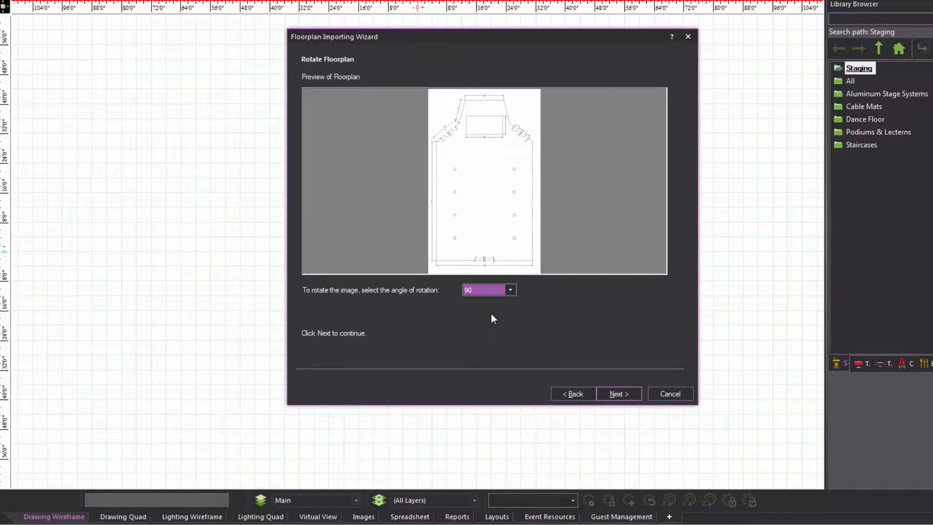
left_click(625, 394)
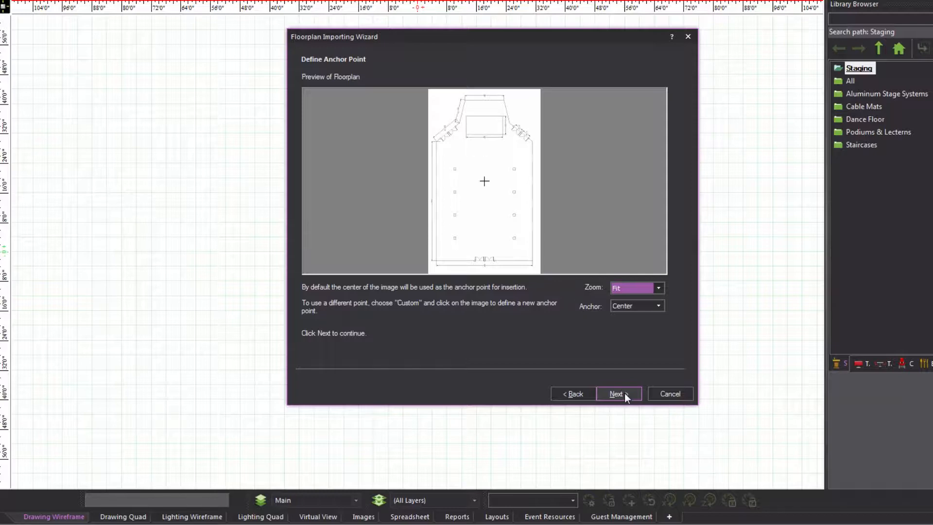
Place a custom anchor point midway along the stage's 32' lower edge, using 0,0,0 as the insertion base point
left_click(659, 305)
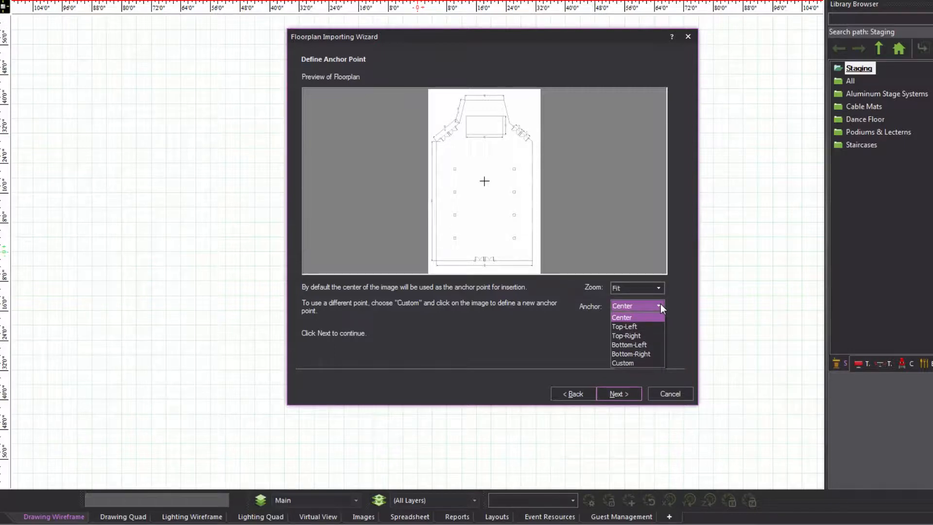
left_click(660, 305)
left_click(659, 288)
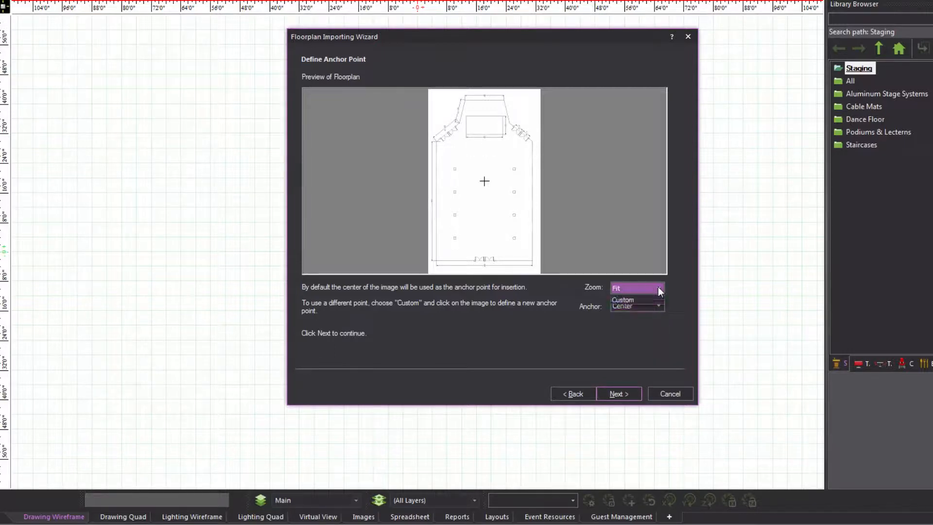
left_click(631, 308)
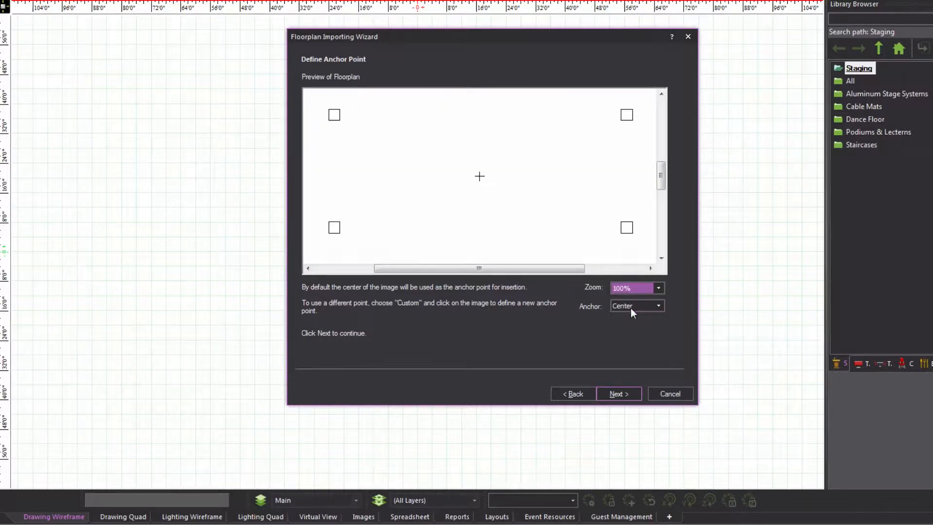
left_click_drag(661, 185, 662, 147)
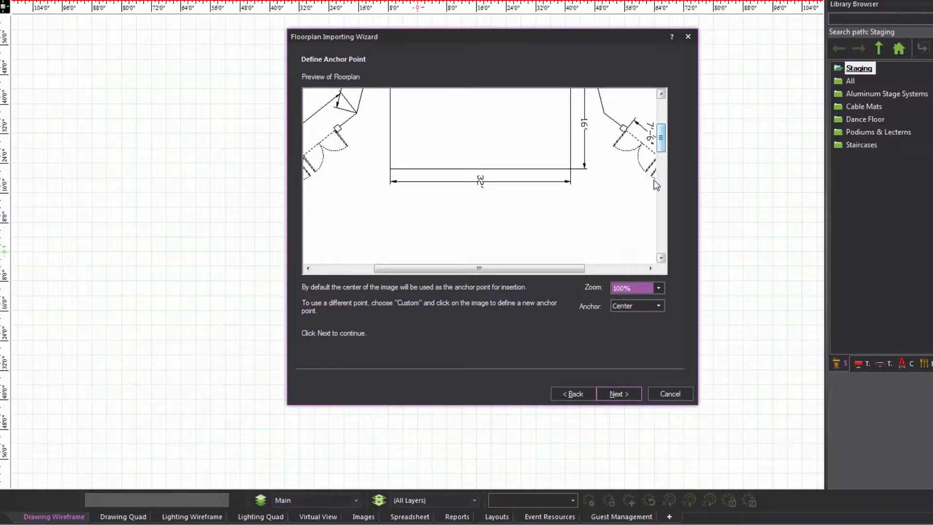
left_click(657, 306)
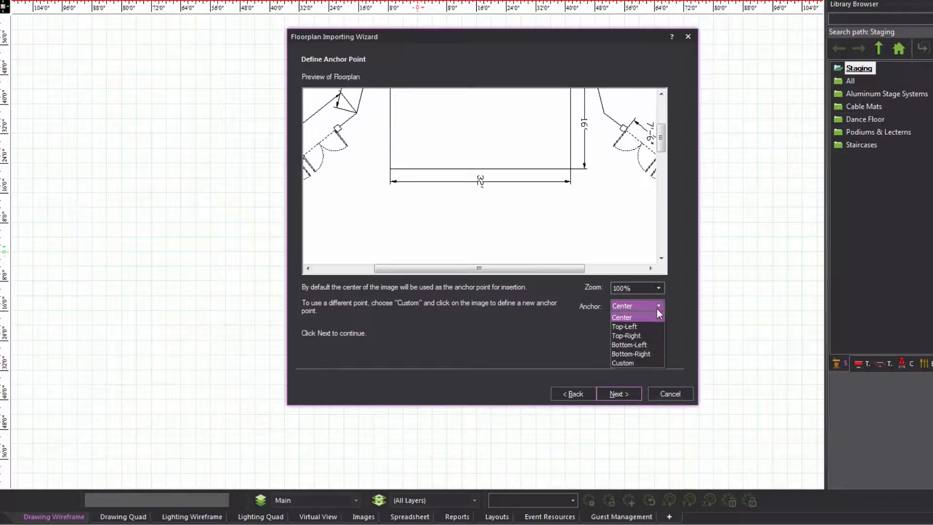
left_click(630, 365)
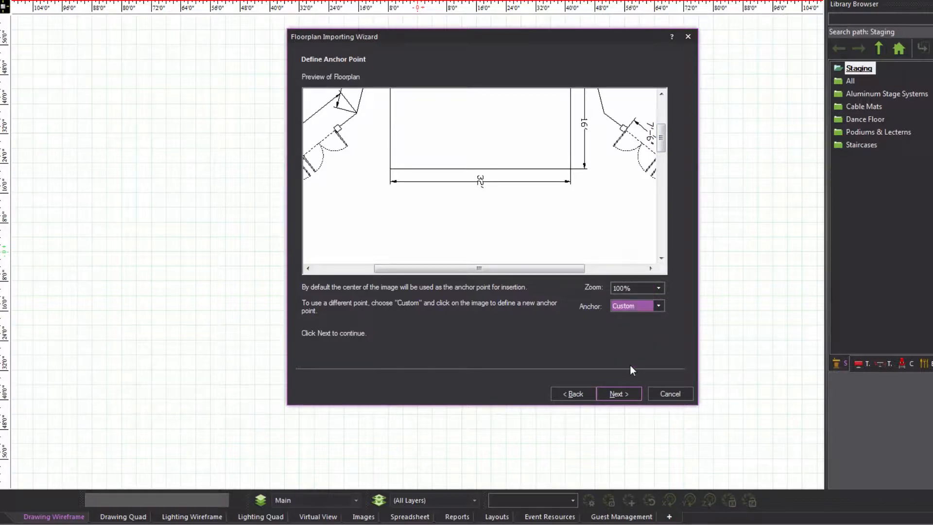
left_click(485, 170)
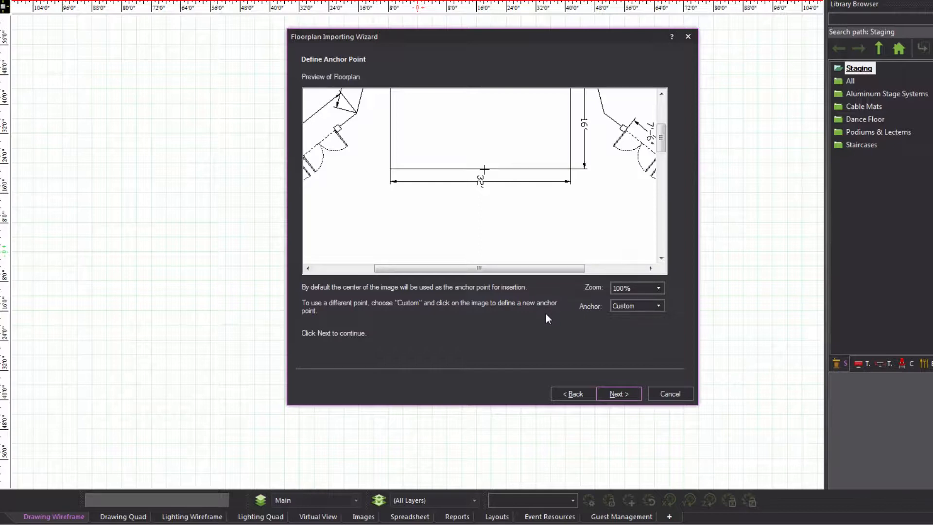
left_click(619, 394)
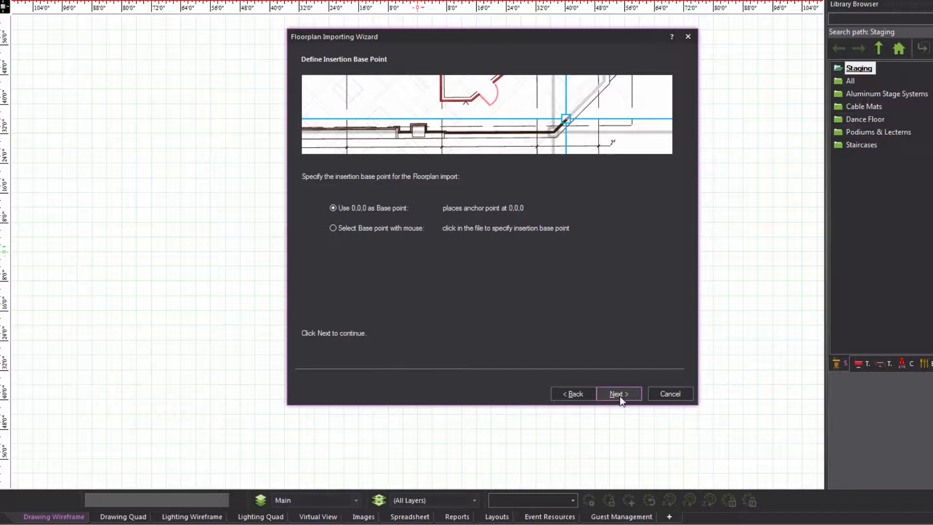
left_click(620, 392)
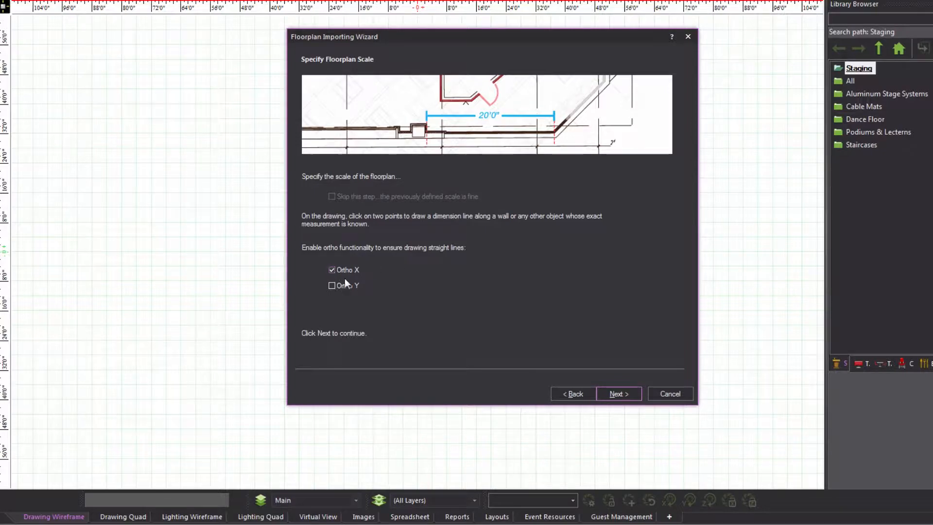
Start the scale dimension line at the lower-left corner of the stage rectangle on the floorplan
left_click(619, 395)
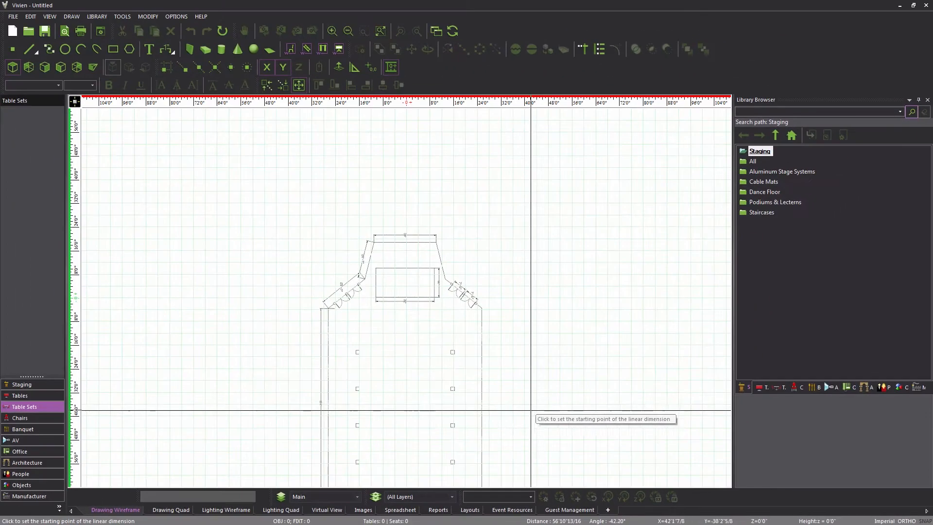
scroll(503, 402, "up", 2)
middle_click_drag(502, 402, 531, 385)
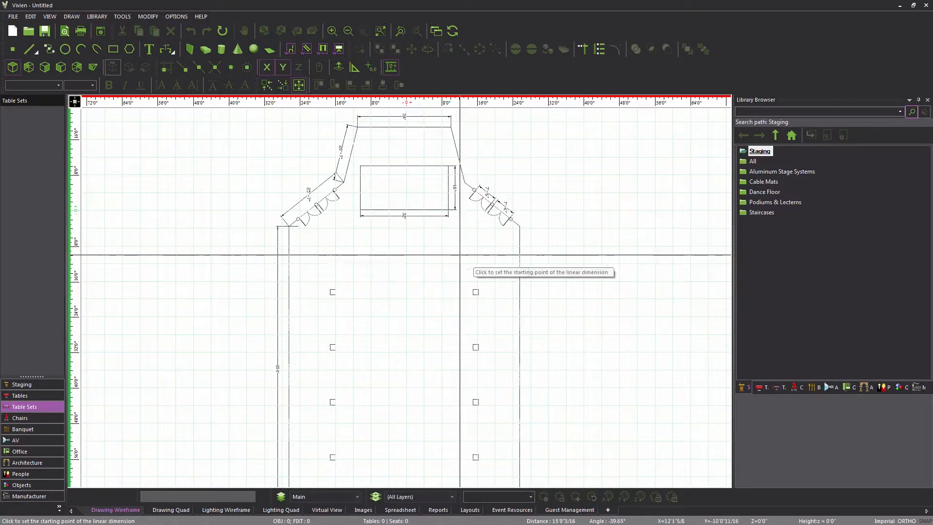
scroll(353, 208, "up", 5)
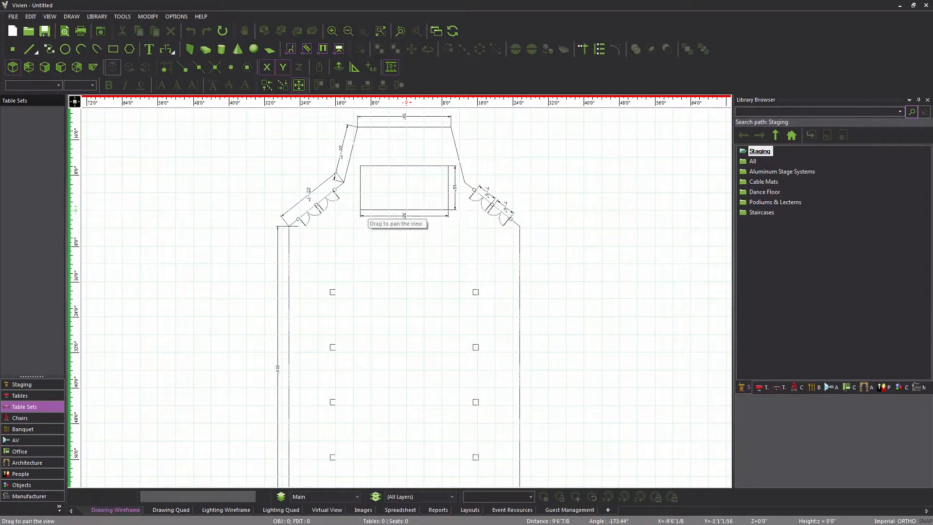
scroll(365, 215, "up", 3)
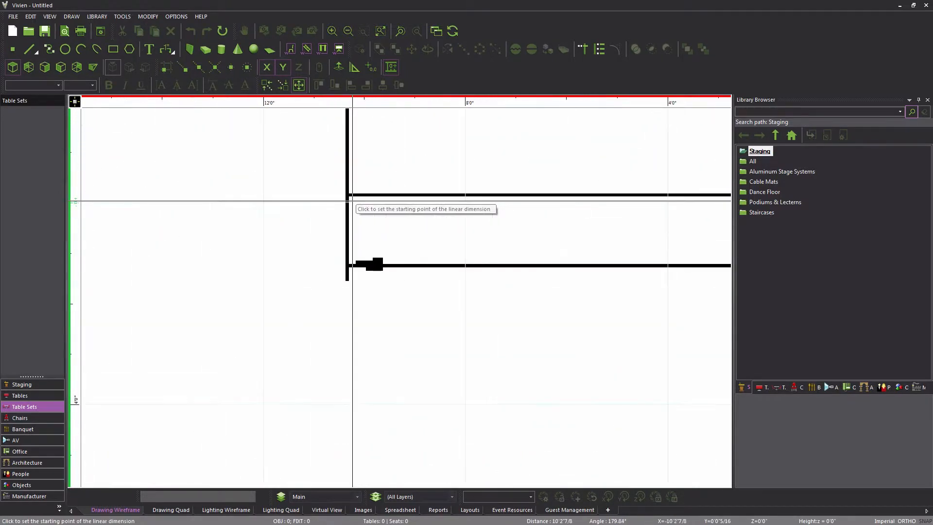
scroll(355, 261, "up", 4)
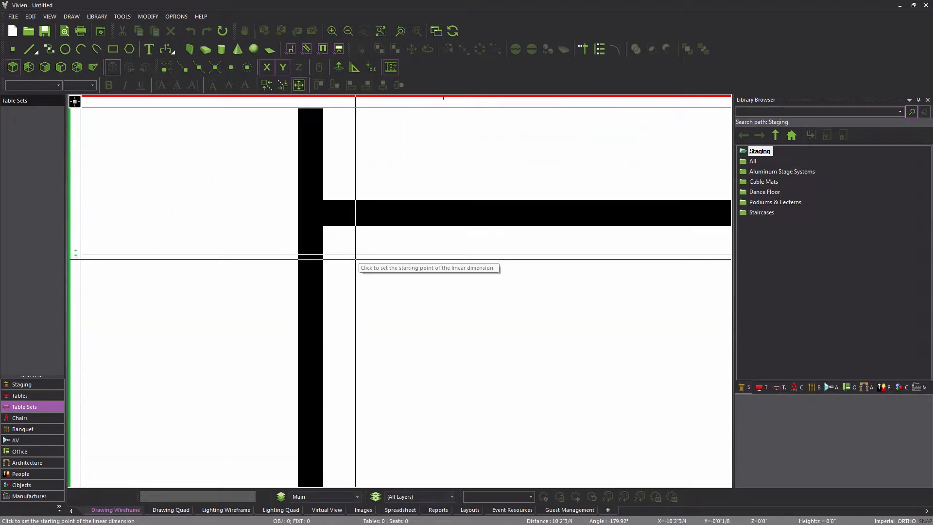
middle_click_drag(344, 242, 359, 309)
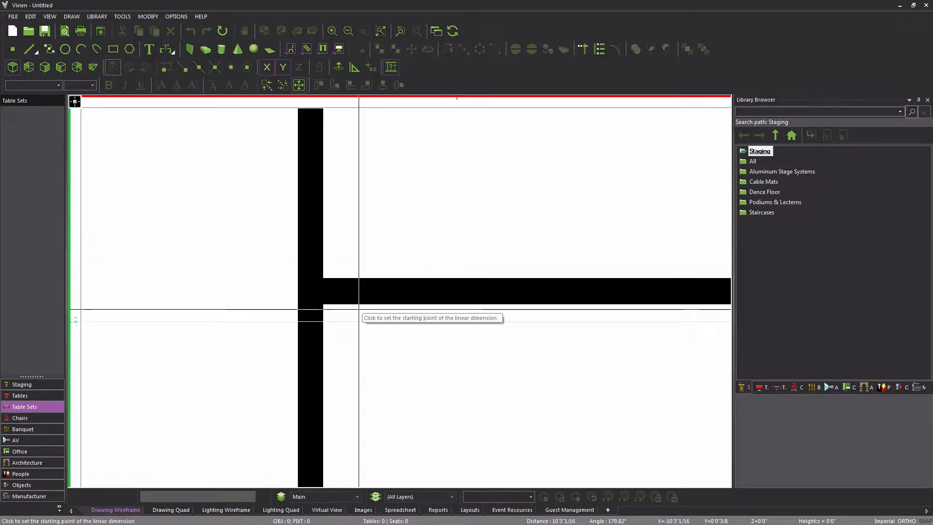
left_click(312, 289)
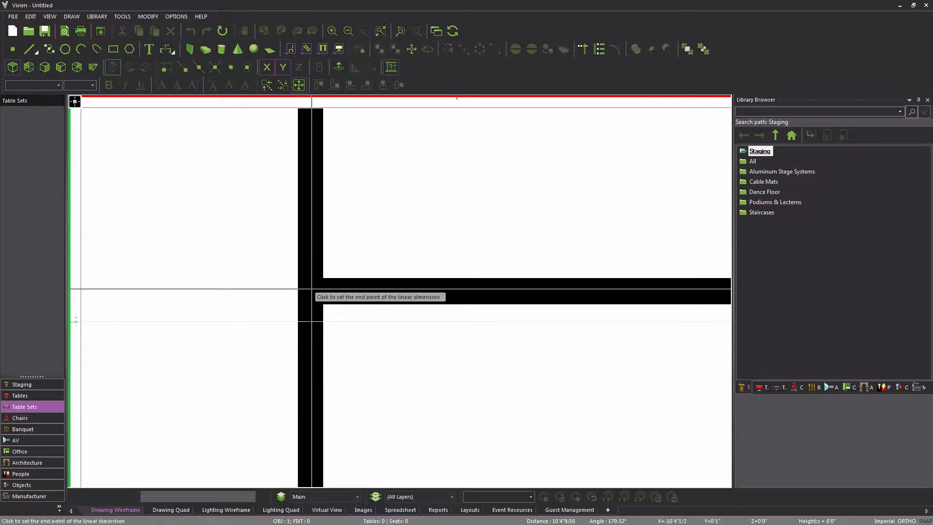
End the scale dimension line at the lower-right corner of the stage rectangle, along its 32' edge
scroll(377, 289, "down", 5)
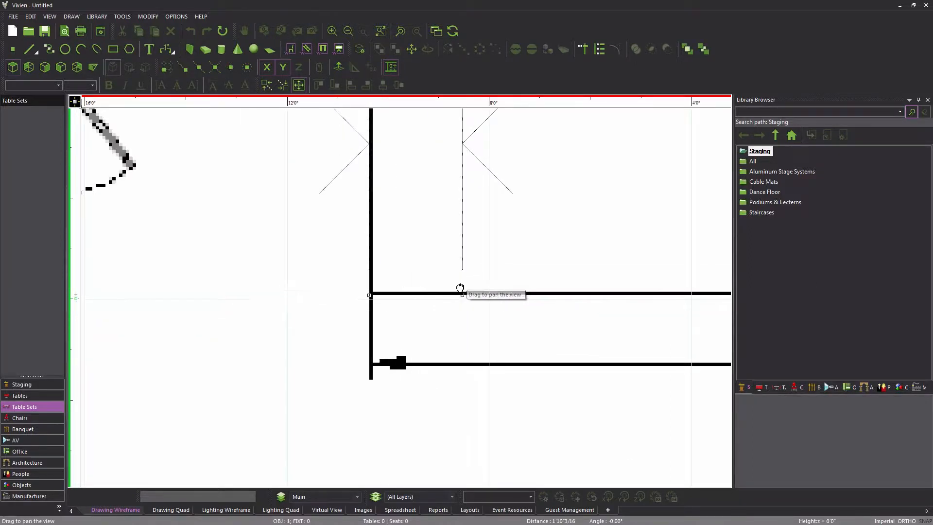
middle_click_drag(460, 289, 240, 346)
left_click_drag(240, 346, 239, 349)
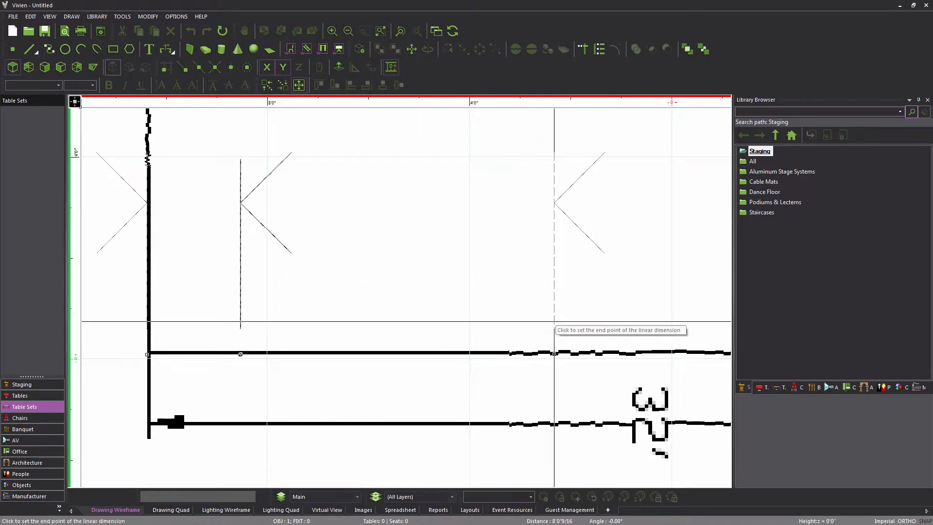
middle_click_drag(552, 322, 306, 290)
middle_click_drag(581, 292, 286, 309)
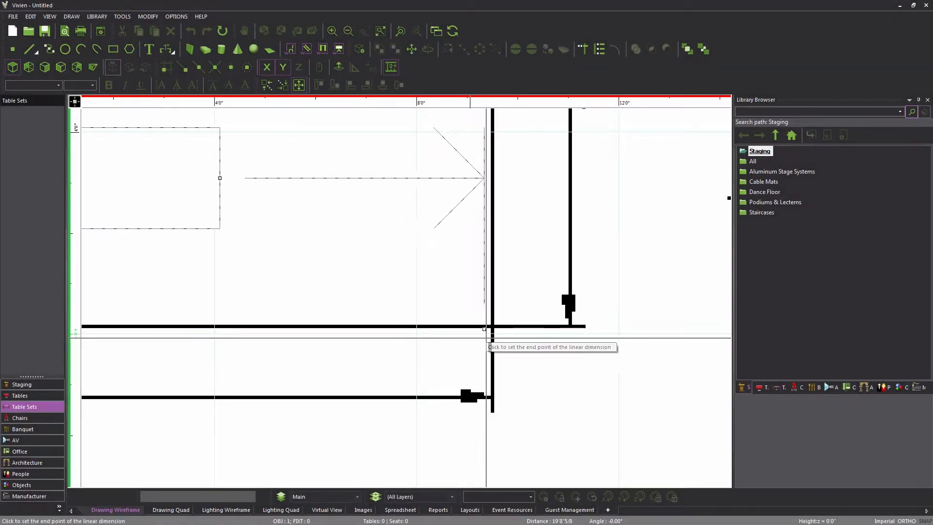
scroll(486, 337, "up", 5)
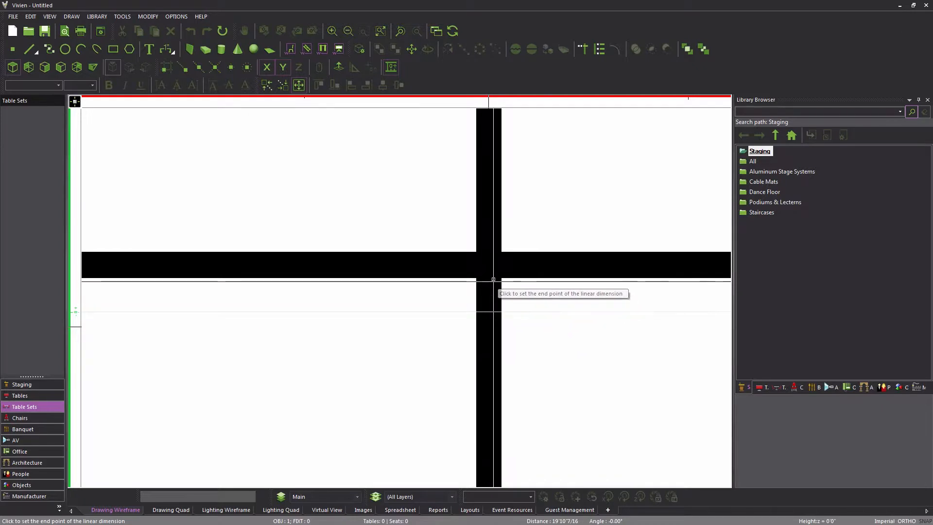
scroll(493, 280, "up", 2)
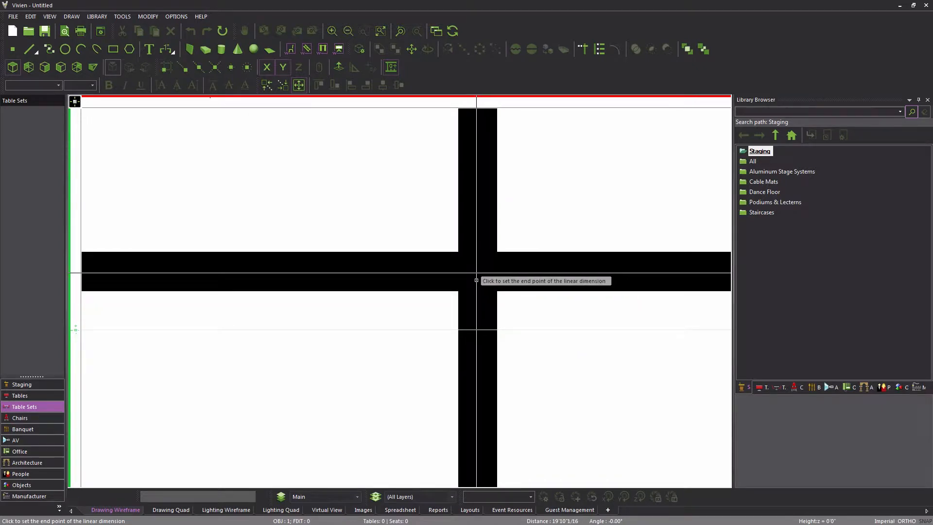
left_click(476, 280)
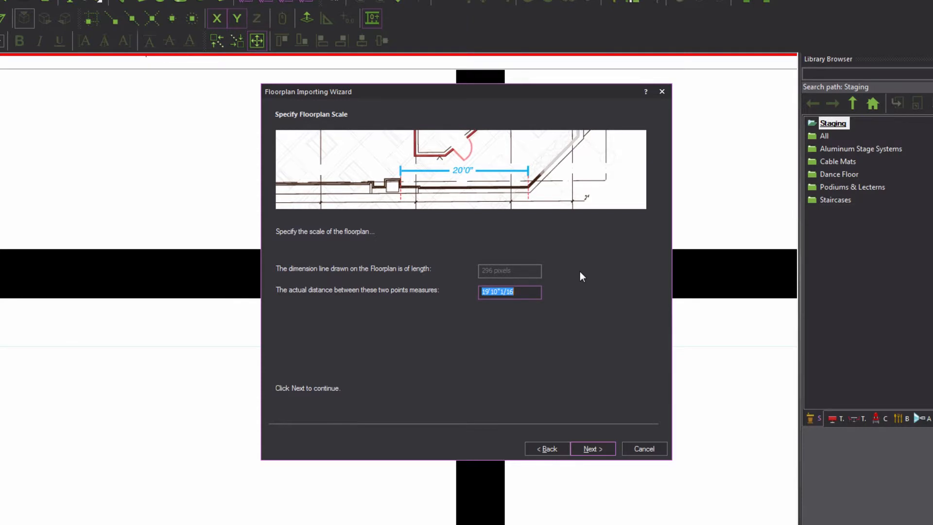
Set the actual distance between the two dimension points to 32 and finish the floorplan import
type("32")
left_click(587, 450)
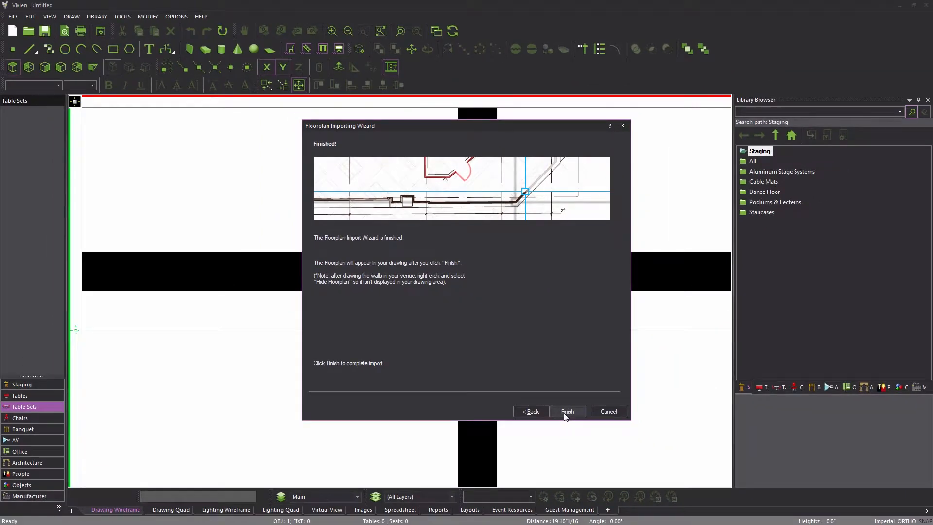
left_click(589, 452)
scroll(564, 408, "down", 4)
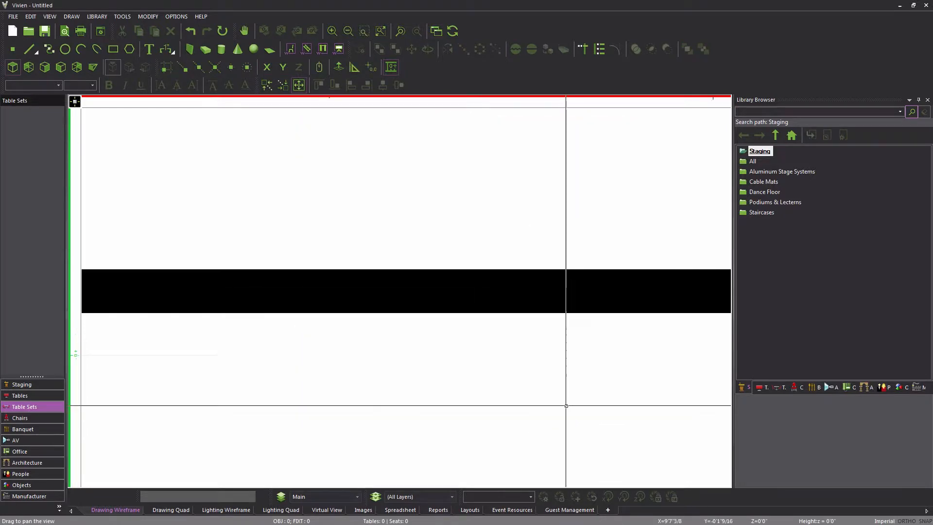
Examine the scaled floorplan in the wireframe view and across the Drawing Quad views, and return to Drawing Wireframe
scroll(564, 405, "down", 3)
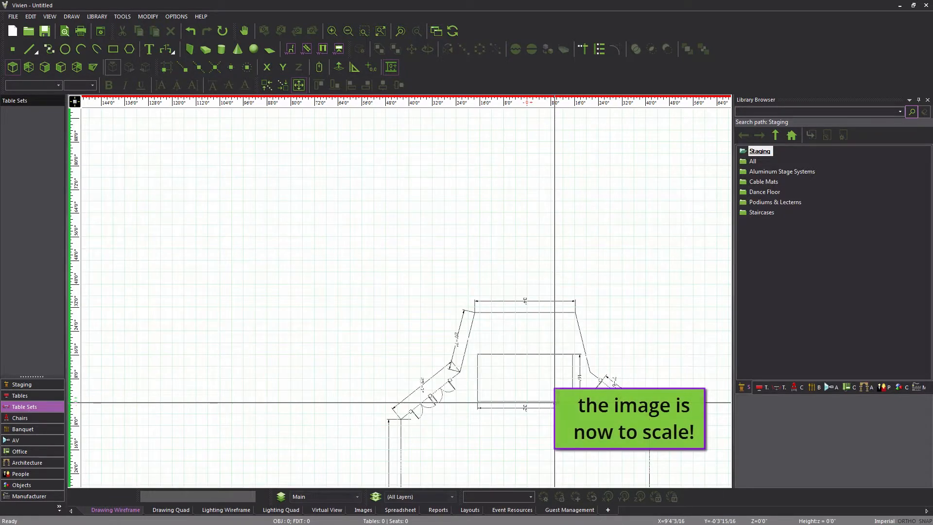
scroll(552, 385, "up", 4)
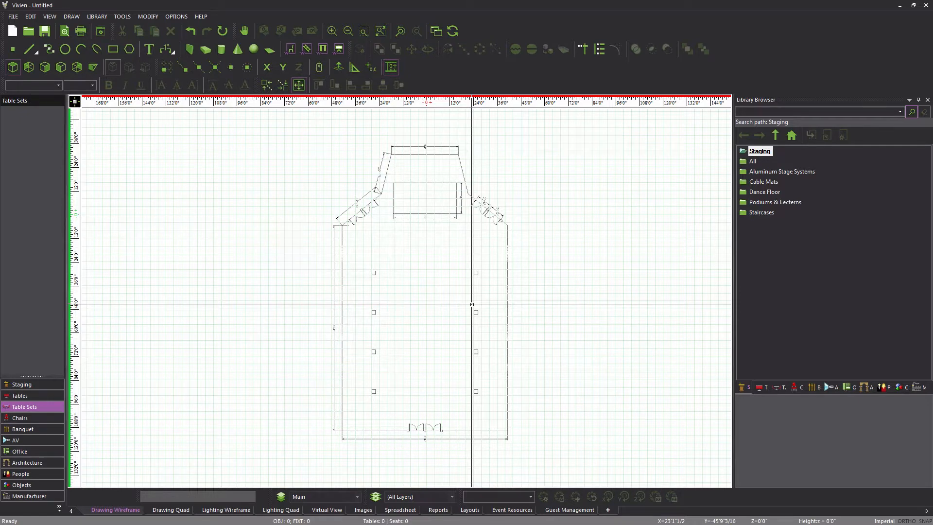
left_click(170, 508)
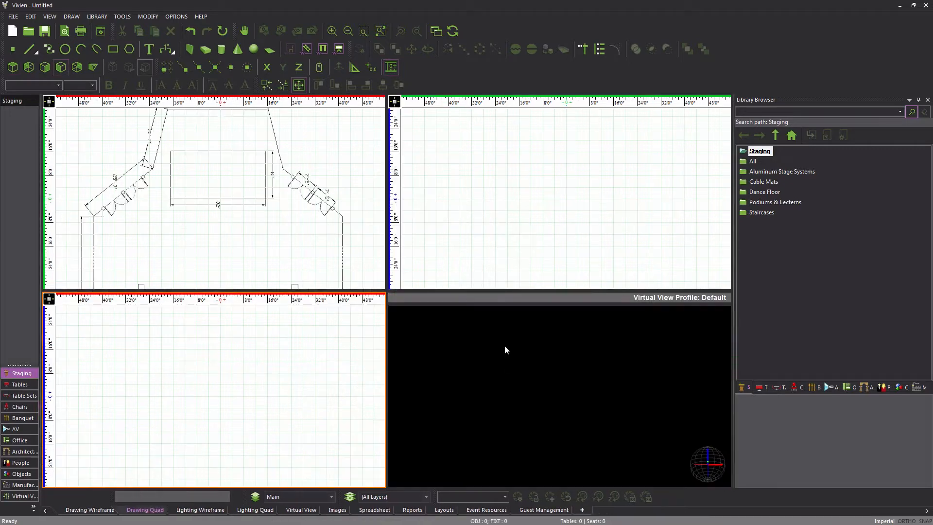
mouse_move(544, 183)
middle_mouse_down()
mouse_move(529, 189)
mouse_move(553, 185)
middle_mouse_up()
mouse_move(244, 360)
middle_mouse_down()
mouse_move(282, 325)
mouse_move(239, 368)
middle_mouse_up()
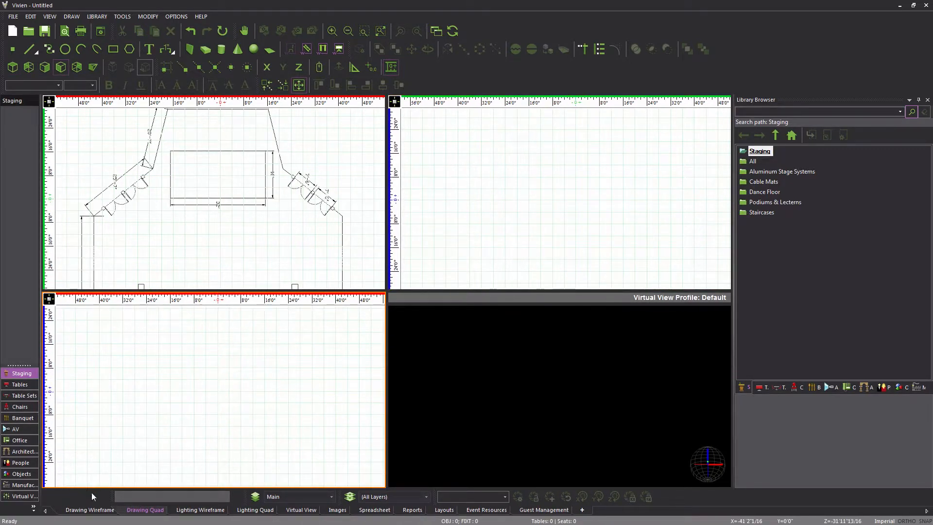
left_click(85, 510)
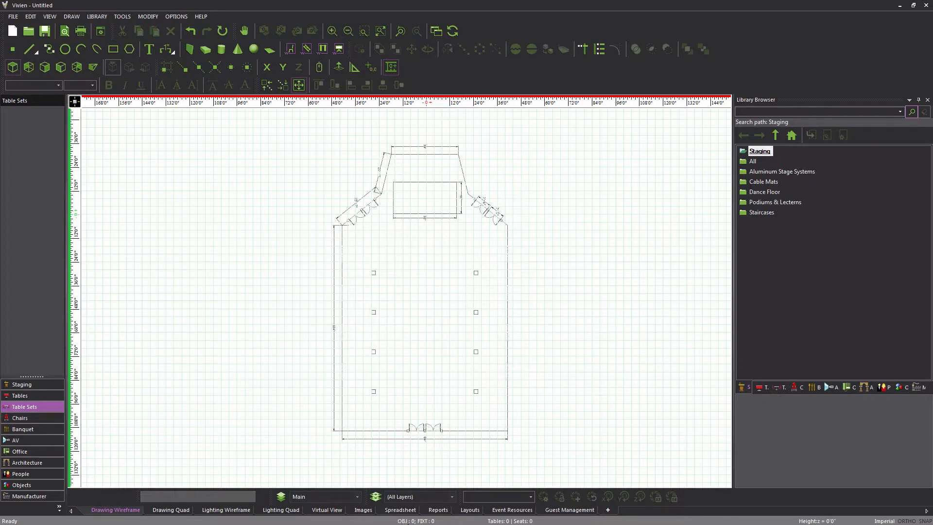
Create a new layer named Venue, make it the current layer and close the Layer Database
left_click(280, 497)
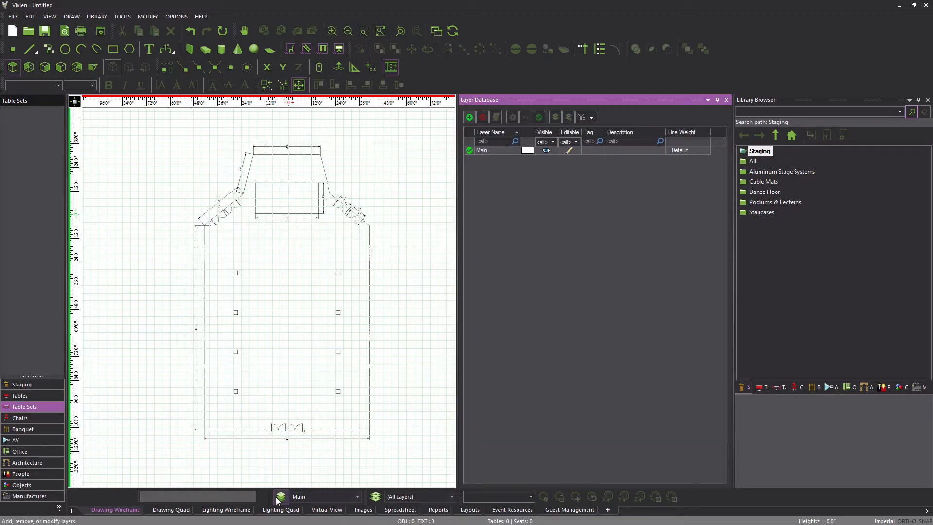
left_click(470, 117)
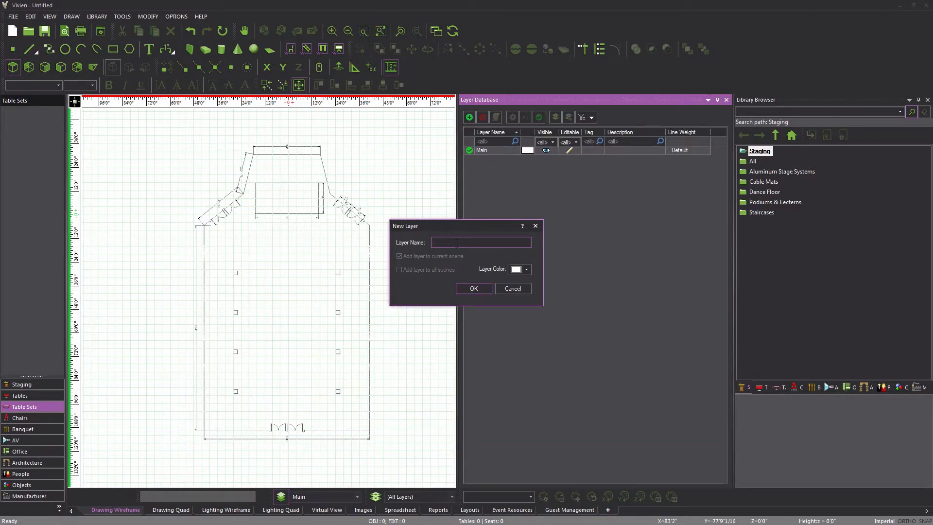
type("Venue")
left_click(474, 287)
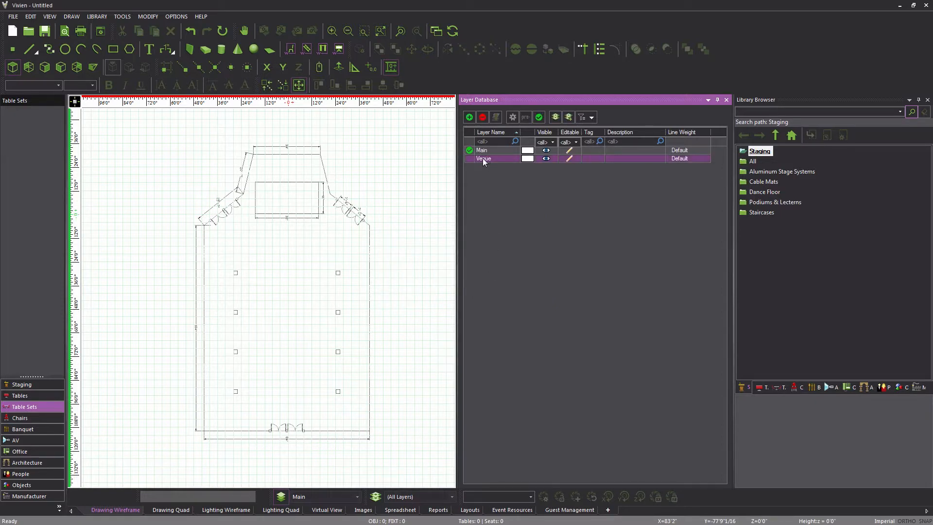
left_click(540, 117)
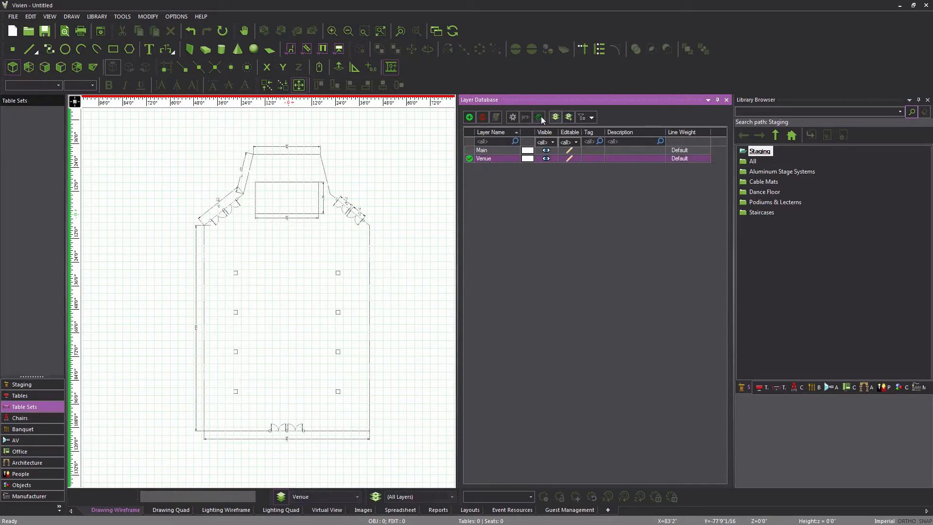
left_click(725, 100)
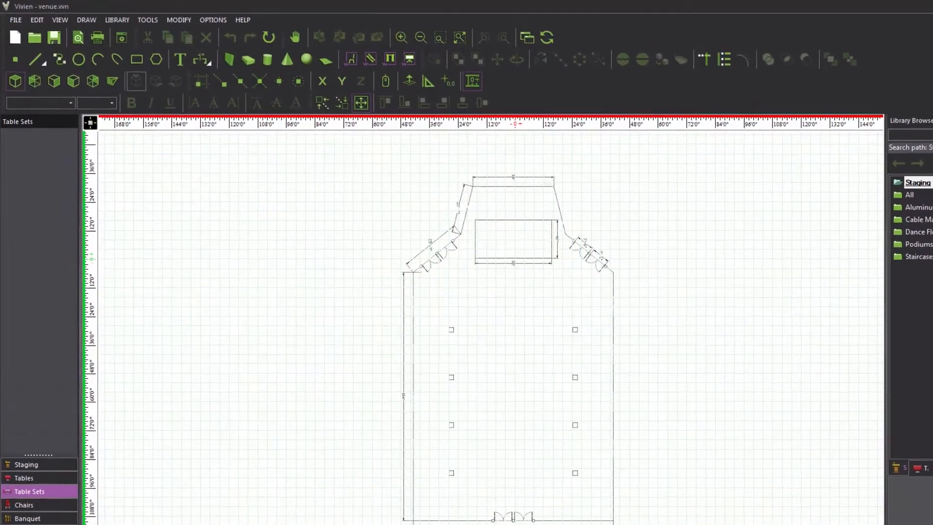
Turn on X and Y ortho and start a Room Builder outline at the lower-left corner of the floorplan's outer walls
left_click(351, 87)
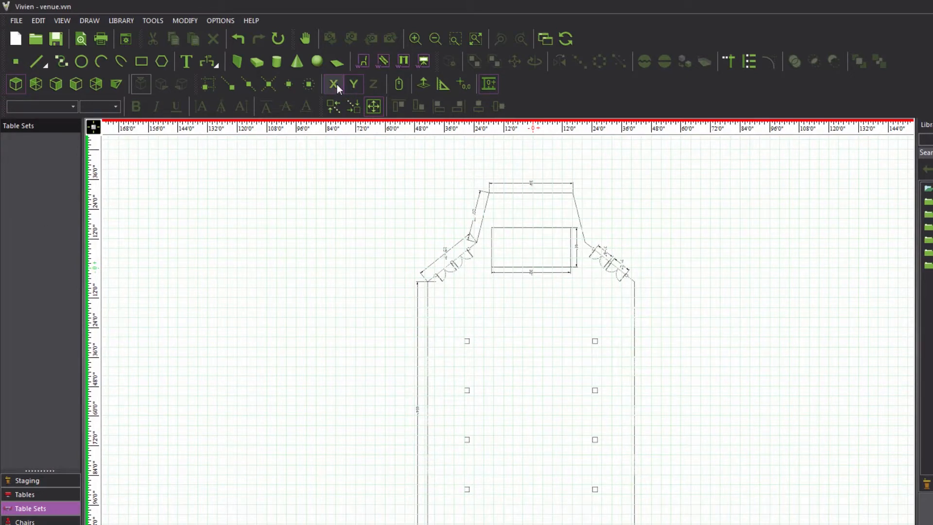
left_click(337, 83)
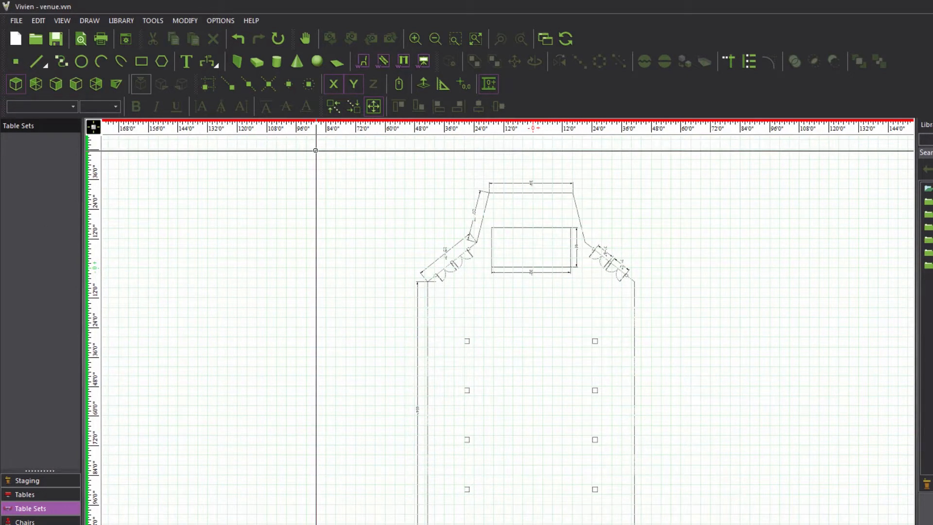
left_click(85, 21)
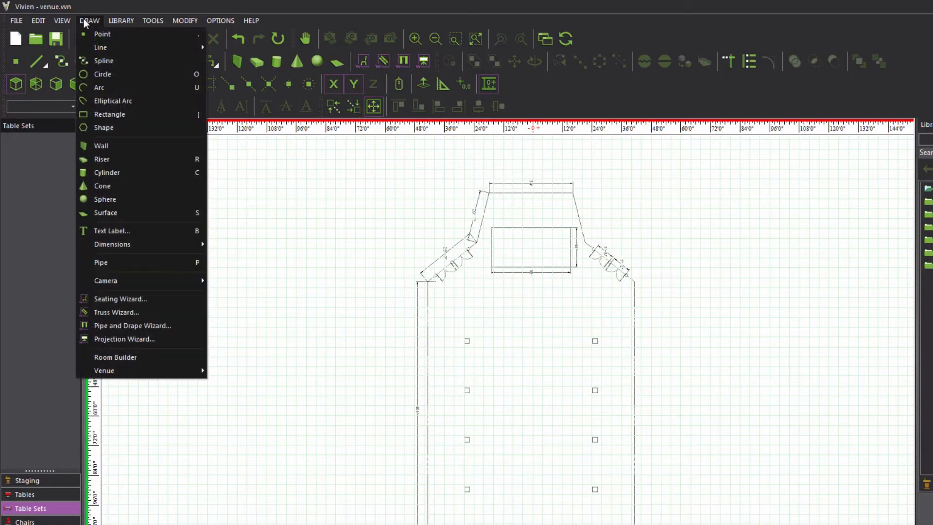
left_click(116, 358)
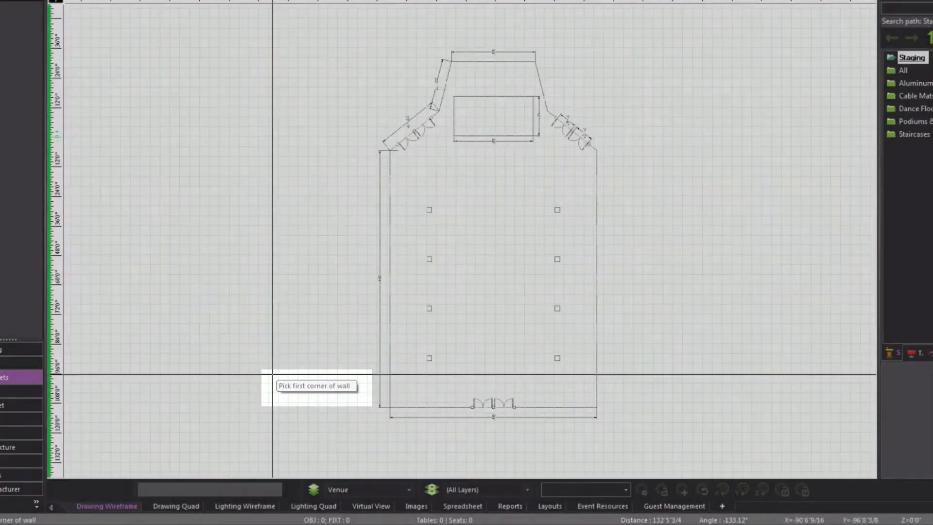
scroll(359, 420, "up", 2)
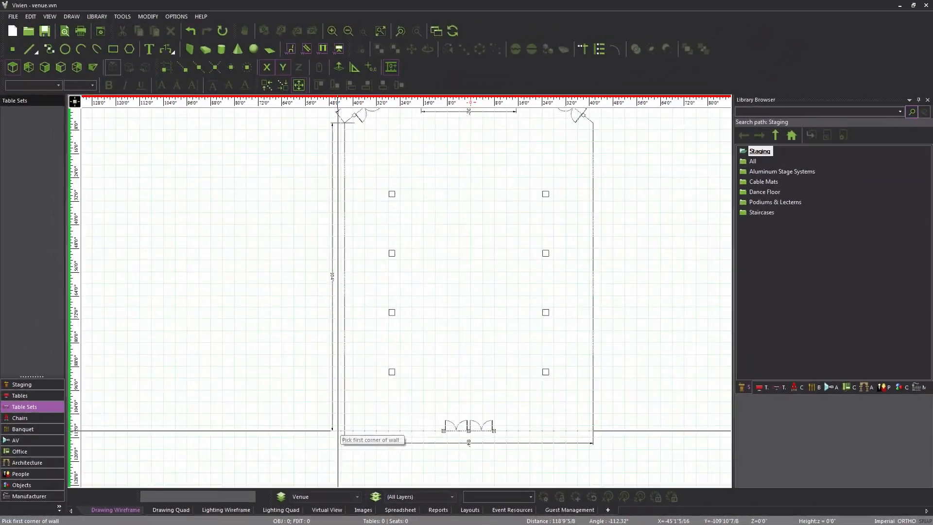
scroll(362, 420, "up", 5)
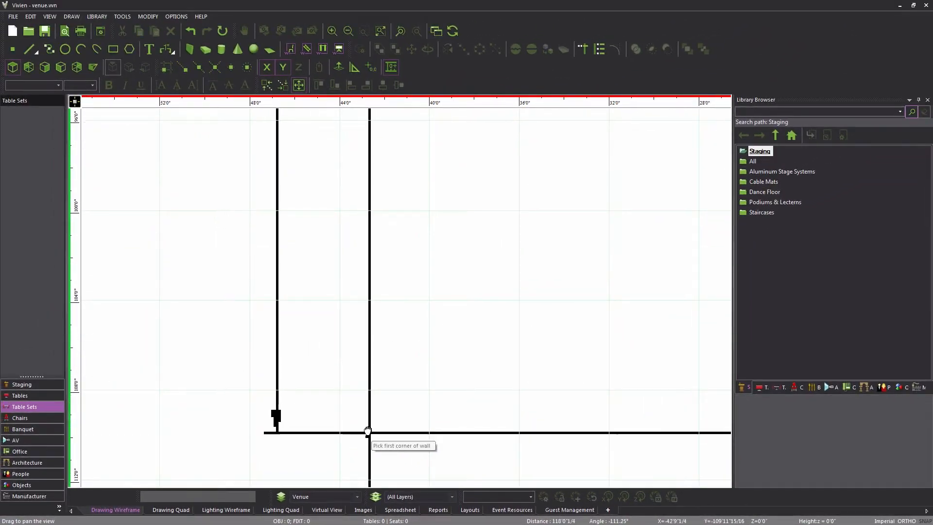
scroll(368, 431, "up", 5)
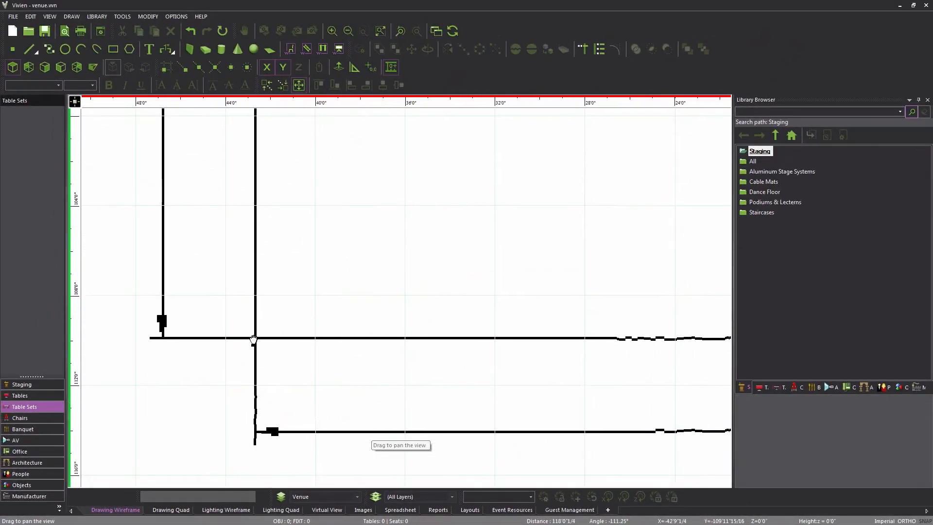
left_click(276, 305)
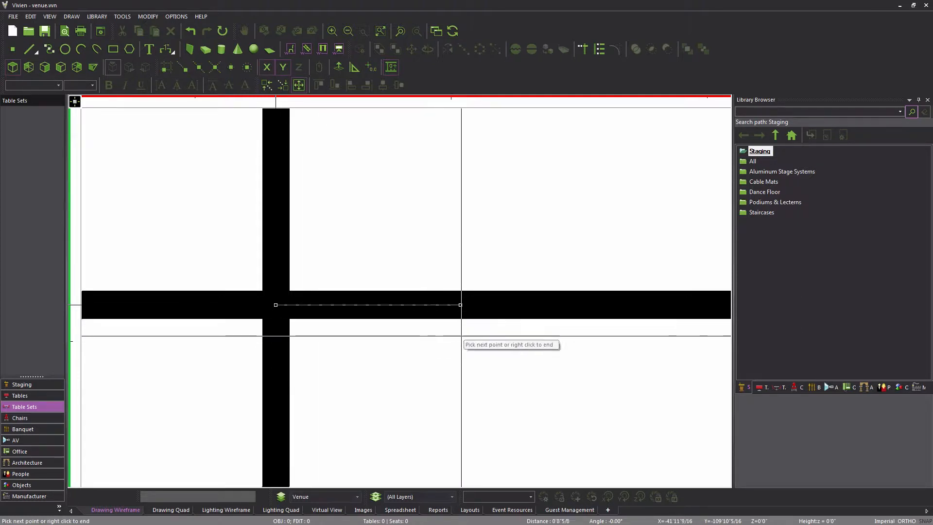
Trace the 84' bottom wall, placing the next outline point on the centre of the floorplan's lower-right corner
scroll(610, 316, "down", 3)
scroll(652, 321, "down", 4)
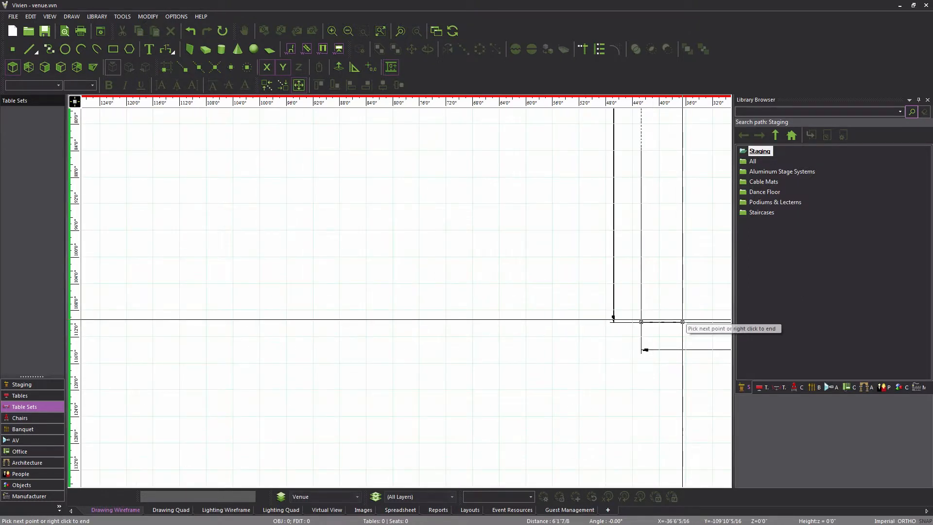
middle_click_drag(682, 318, 331, 310)
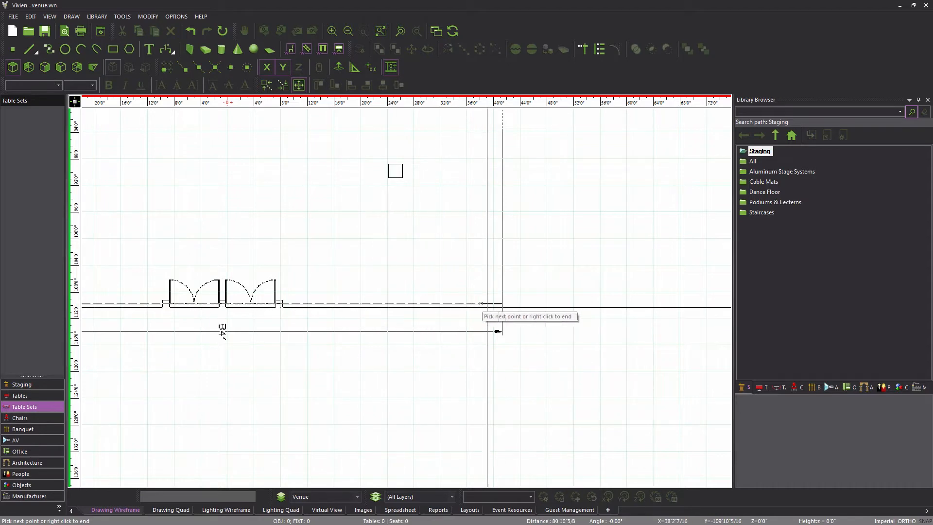
scroll(502, 312, "up", 5)
scroll(511, 248, "up", 2)
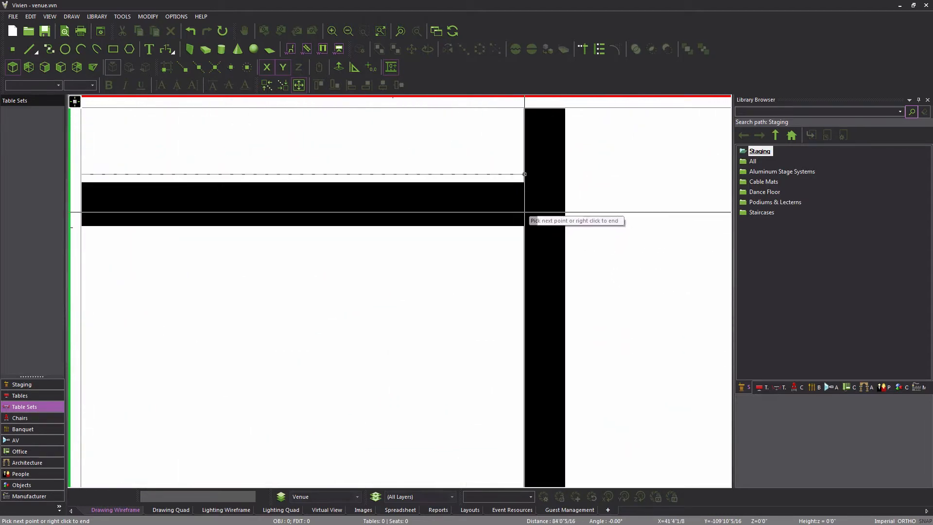
scroll(535, 174, "down", 2)
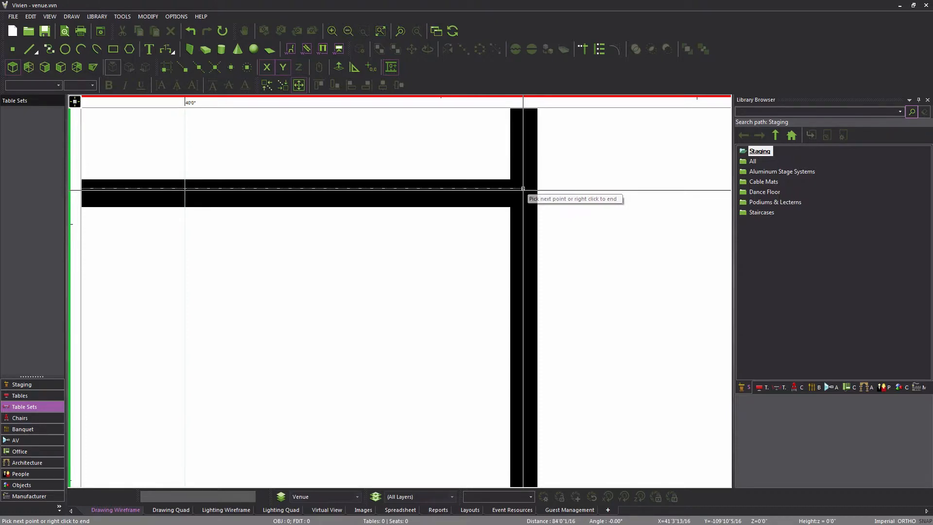
left_click(523, 190)
Trace the long right wall straight up to the corner where the angled door wall begins
middle_click_drag(523, 190, 549, 472)
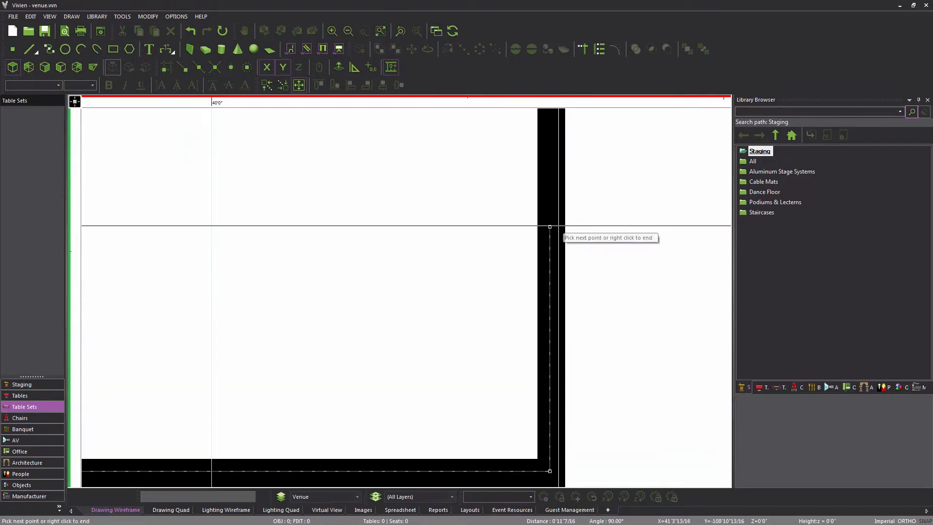
scroll(549, 226, "down", 5)
middle_click_drag(552, 141, 547, 381)
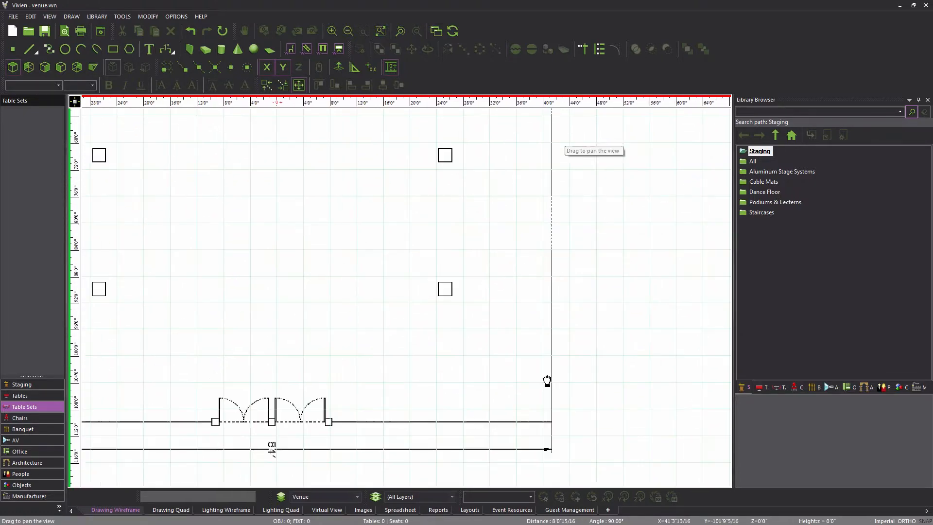
scroll(547, 381, "down", 3)
middle_click_drag(552, 202, 547, 270)
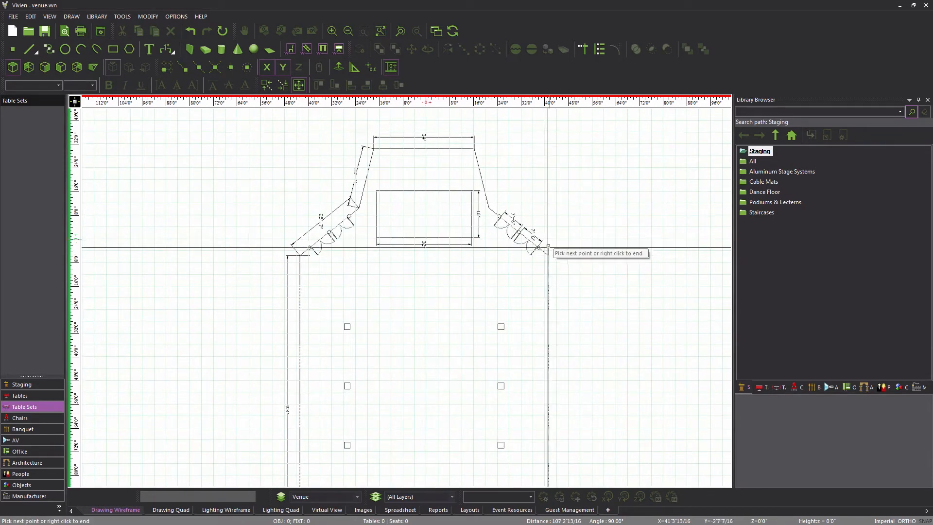
scroll(548, 248, "up", 6)
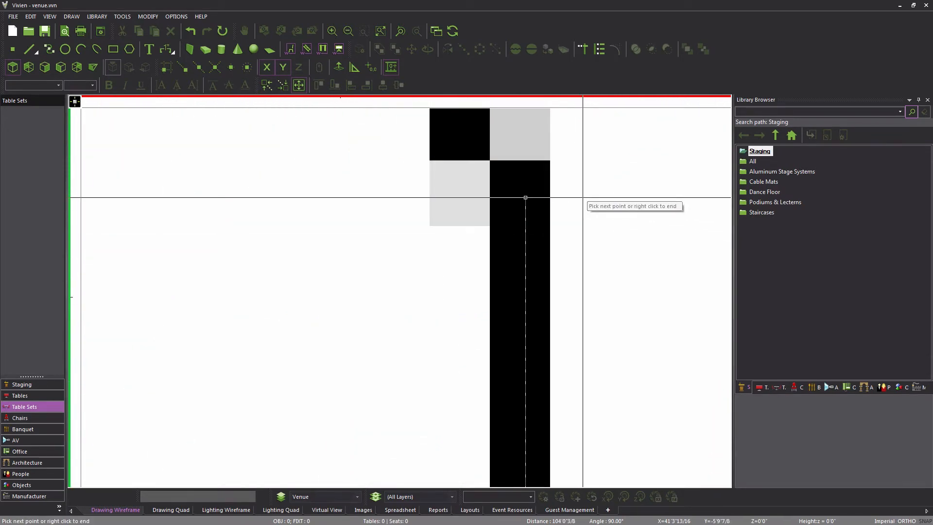
left_click(520, 175)
Disable both X and Y ortho and stretch the outline along the angled door wall towards the corner beside the stage
middle_click_drag(426, 163, 447, 251)
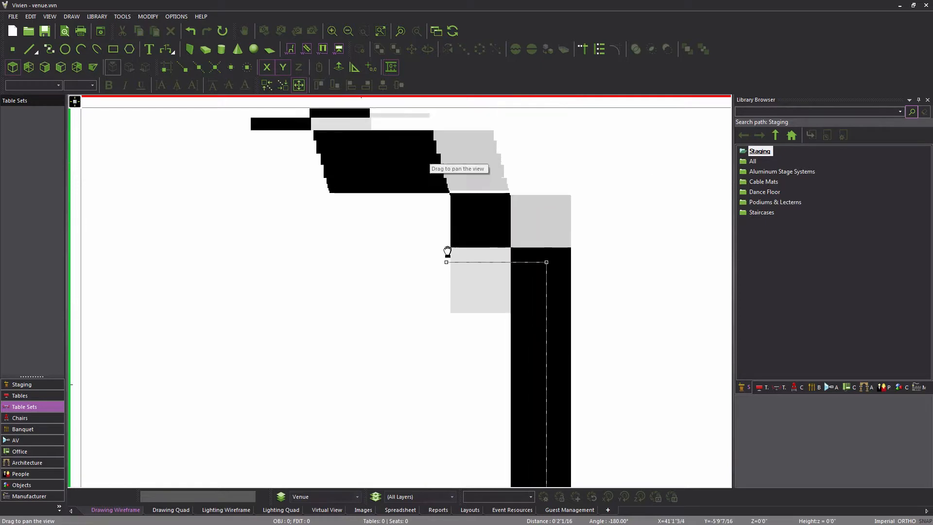
scroll(447, 250, "down", 5)
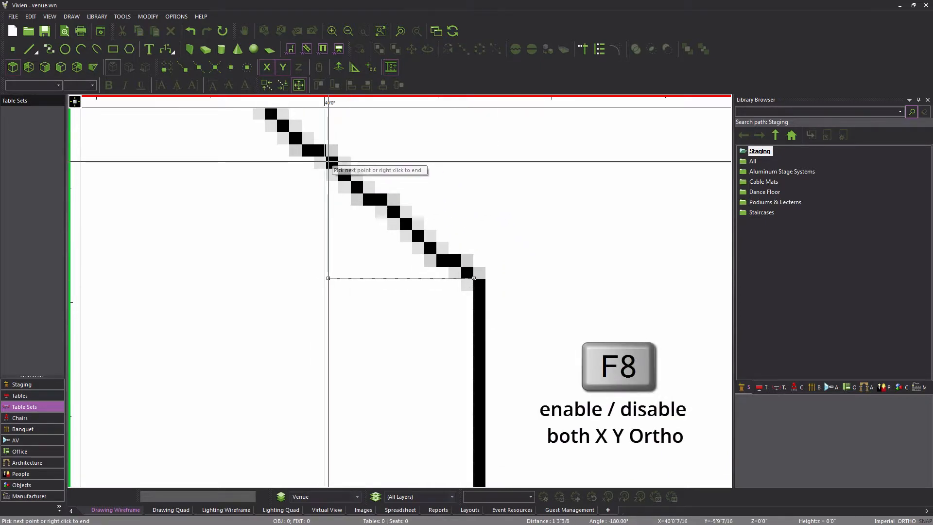
key("F8")
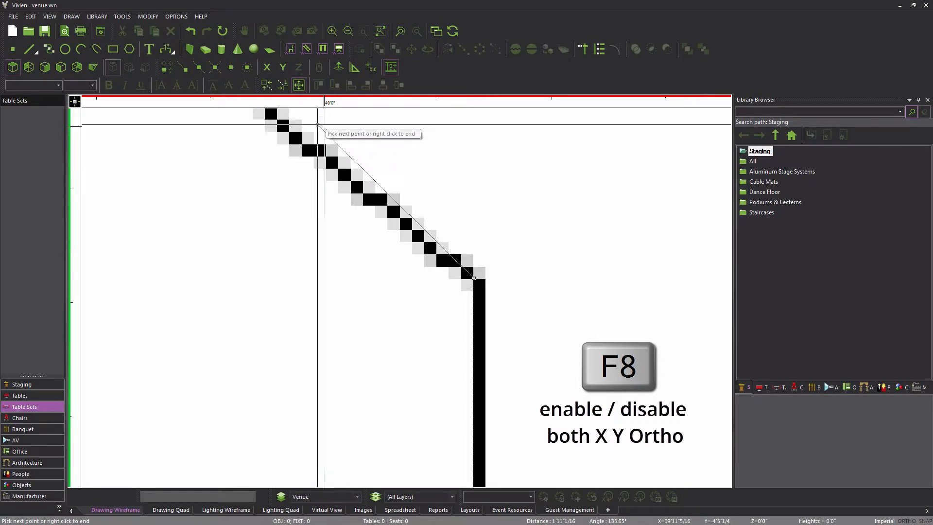
middle_click_drag(280, 133, 529, 297)
scroll(529, 298, "down", 3)
scroll(374, 178, "down", 4)
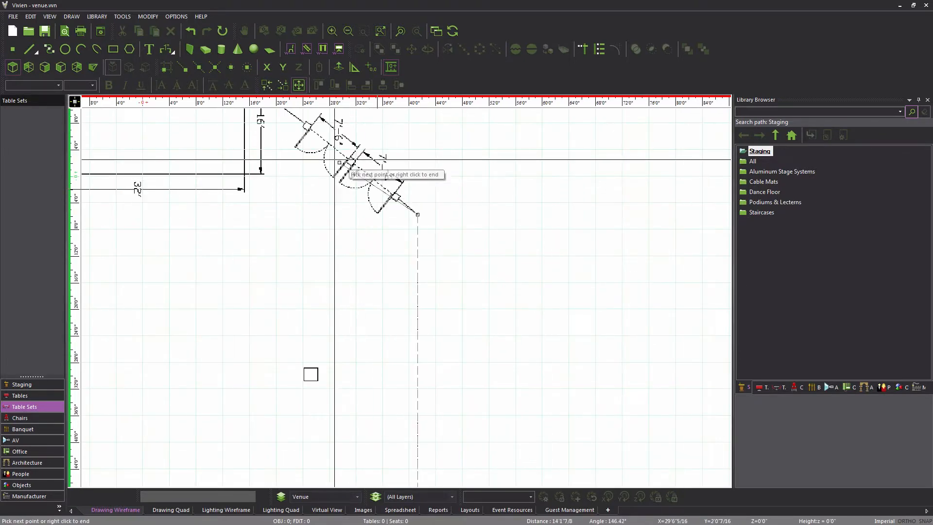
middle_click_drag(322, 152, 553, 391)
scroll(521, 339, "up", 9)
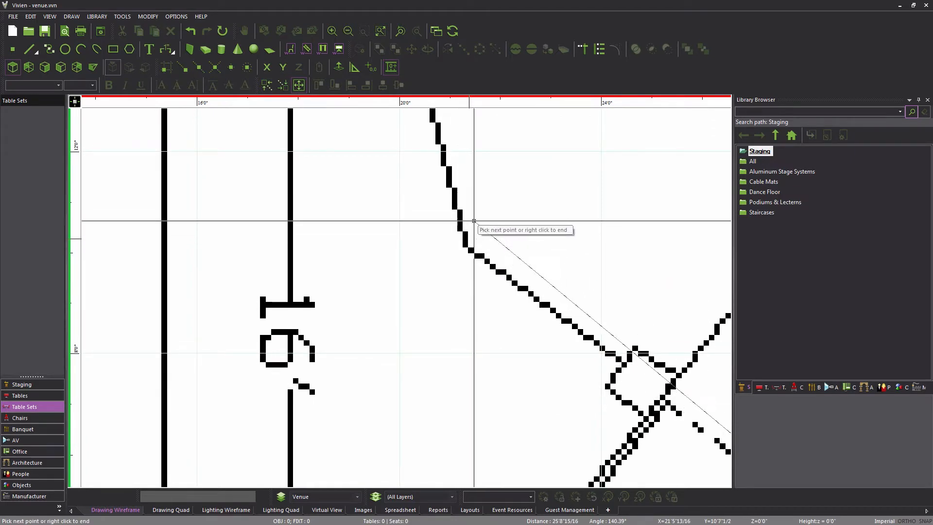
Place an outline point off the wall near the corner beside the stage, and remove that last step
left_click(441, 256)
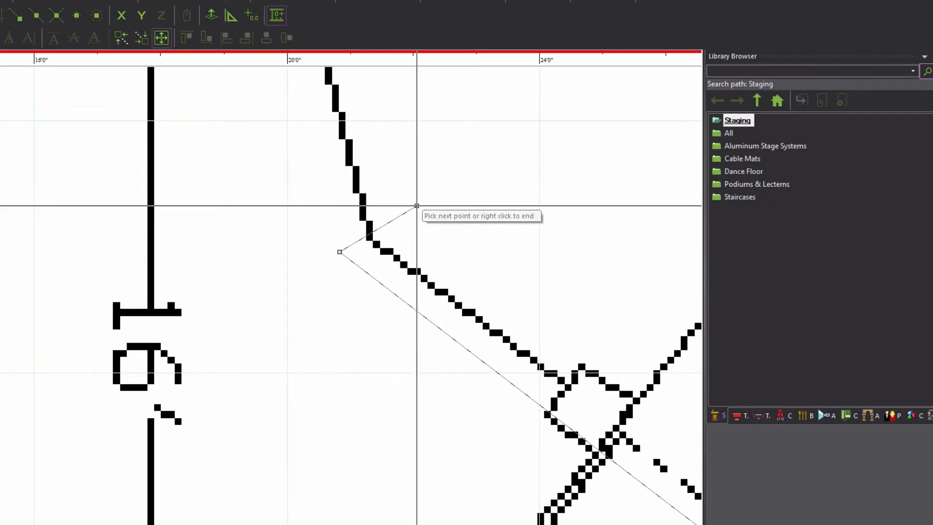
right_click(444, 214)
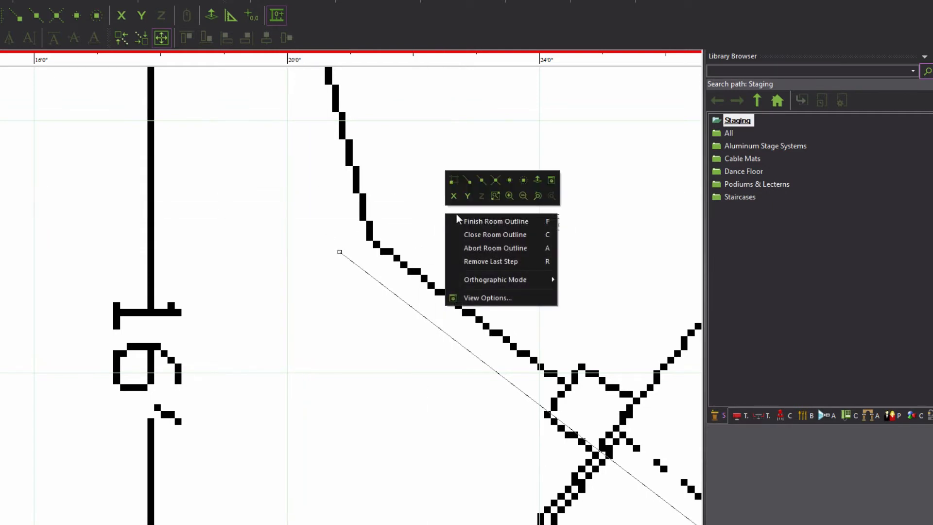
left_click(477, 261)
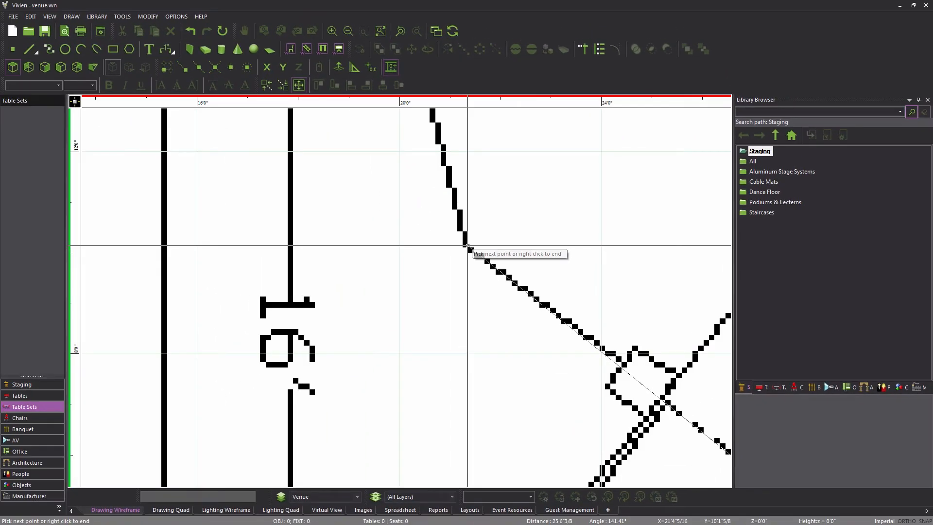
Trace the slanted wall beside the stage up to the 34' back wall and across that wall to its far left corner
scroll(467, 246, "down", 8)
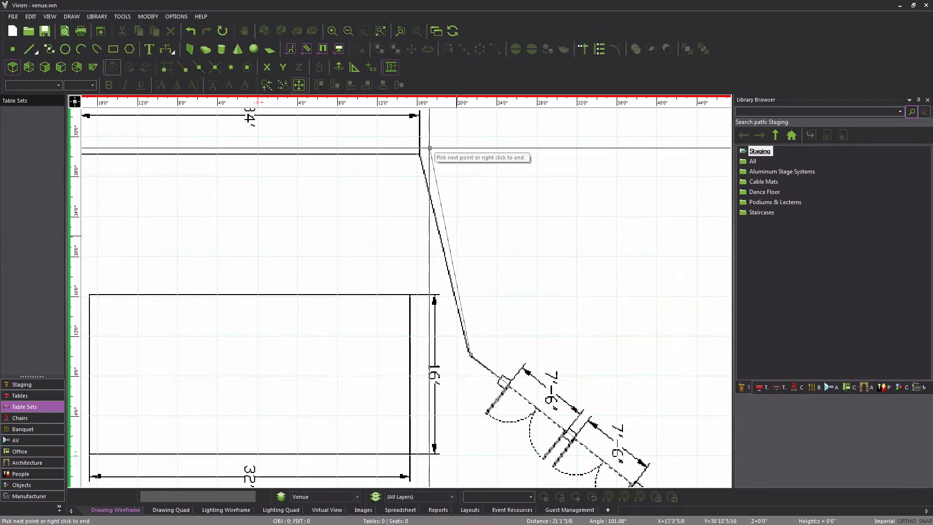
scroll(429, 148, "up", 2)
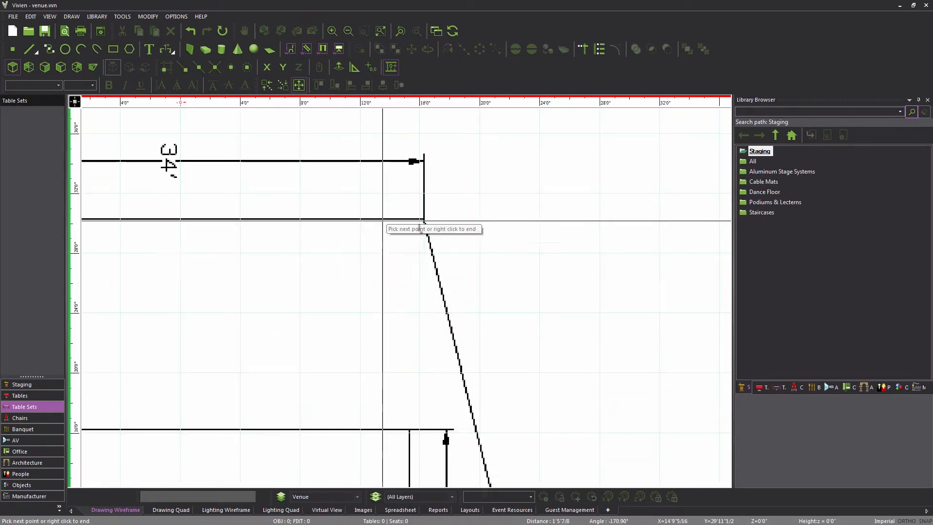
scroll(382, 220, "down", 3)
scroll(332, 288, "up", 10)
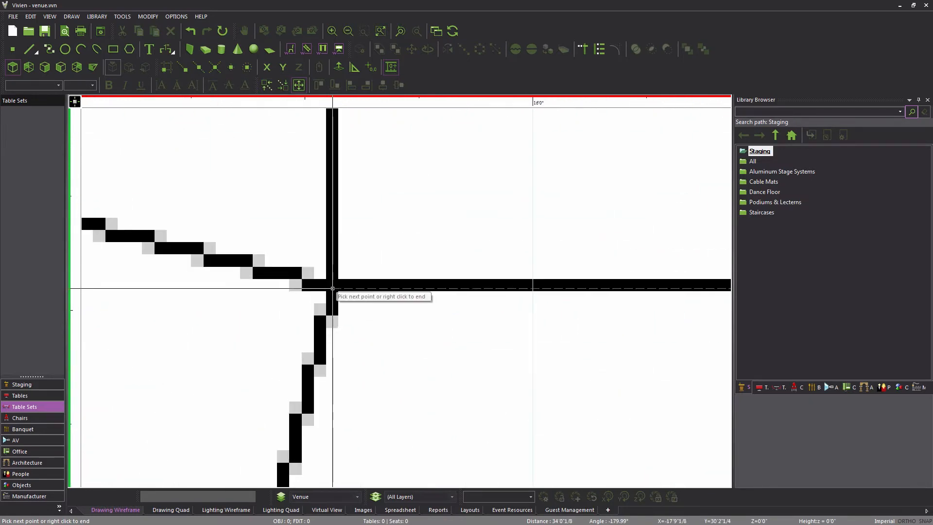
left_click(334, 284)
Trace the 20'-7" slanted wall and the 25'-7" door wall, placing the last outline point on the centre of the left side wall's upper corner
scroll(334, 284, "down", 4)
middle_click_drag(327, 416, 454, 133)
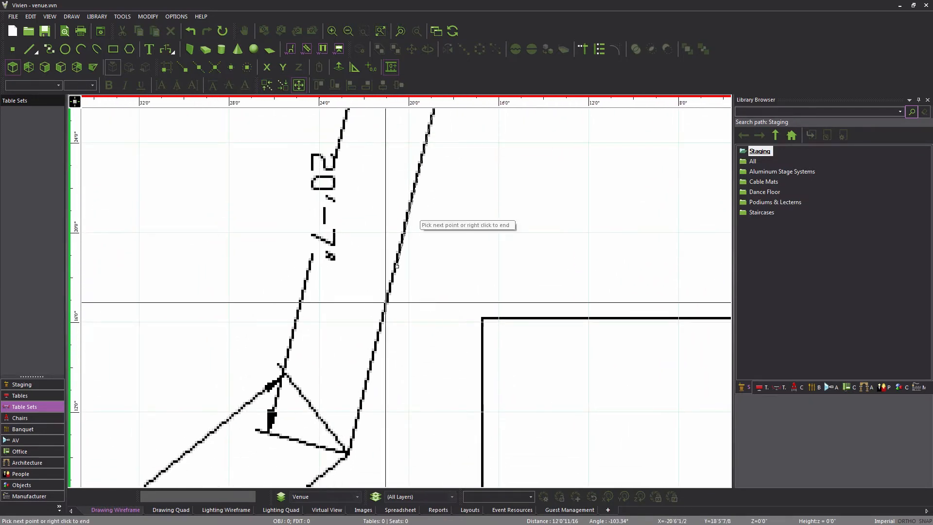
scroll(346, 451, "up", 8)
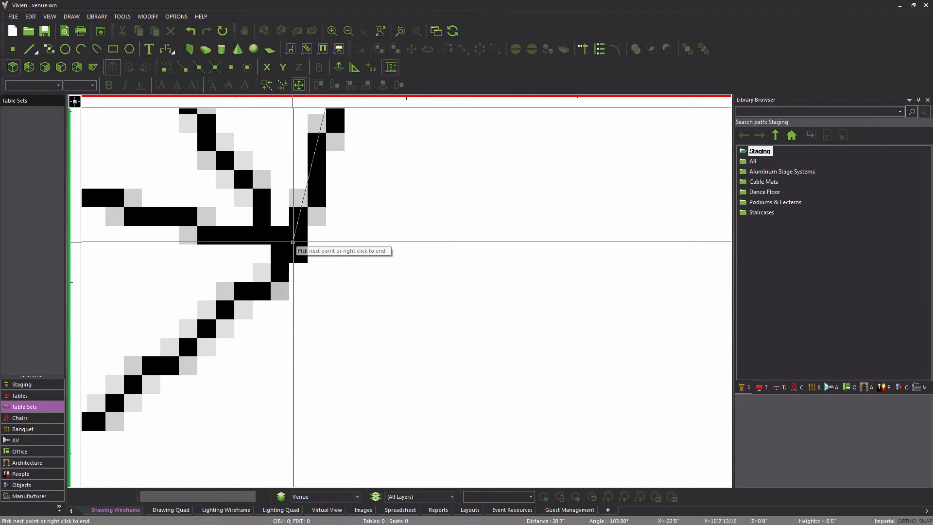
scroll(289, 267, "down", 8)
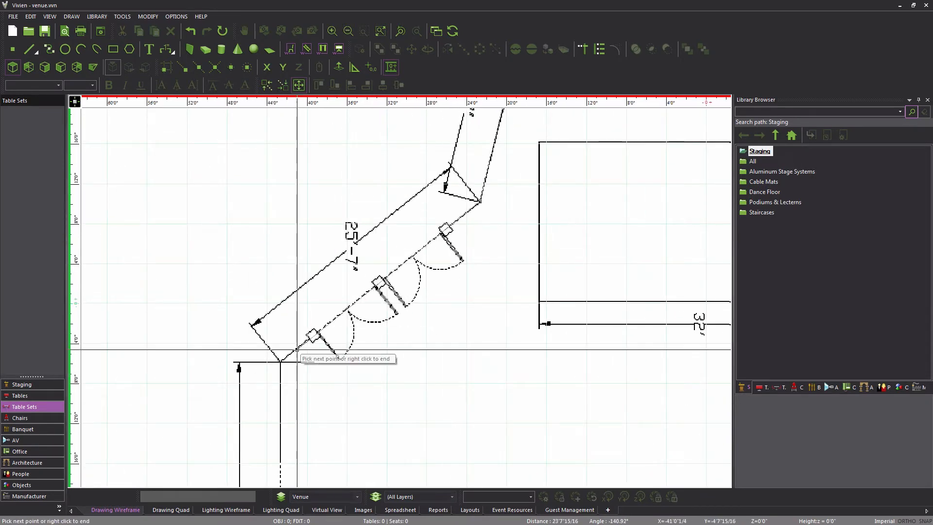
scroll(297, 349, "up", 6)
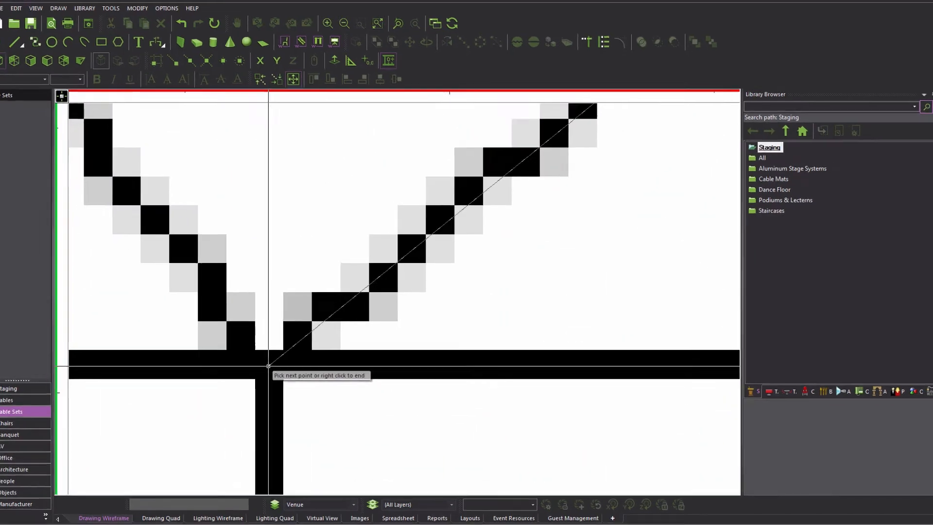
left_click(268, 365)
Finish the room outline at the upper corner of the left side wall
scroll(336, 266, "down", 2)
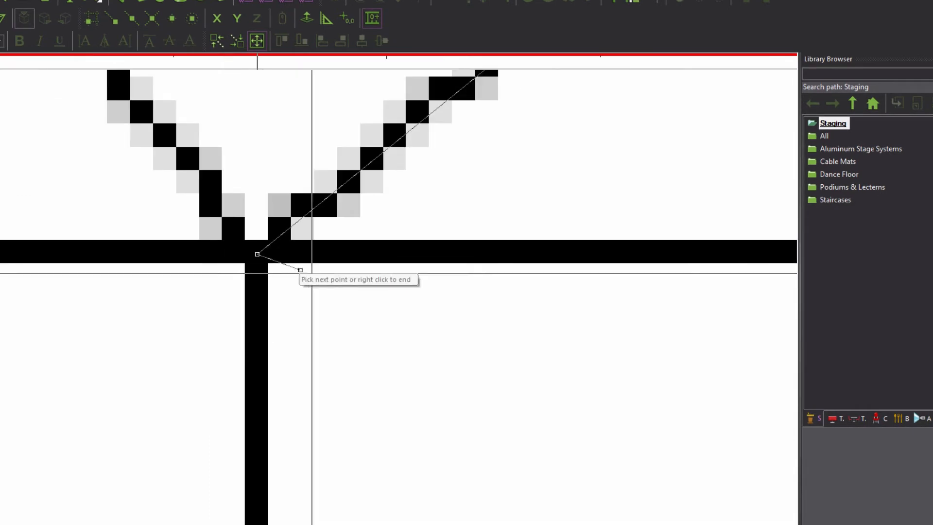
right_click(329, 286)
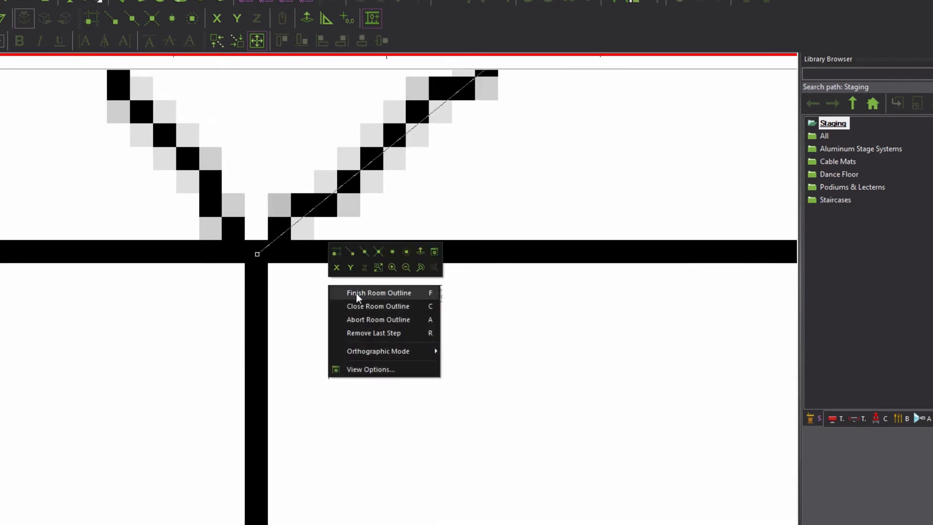
left_click(356, 293)
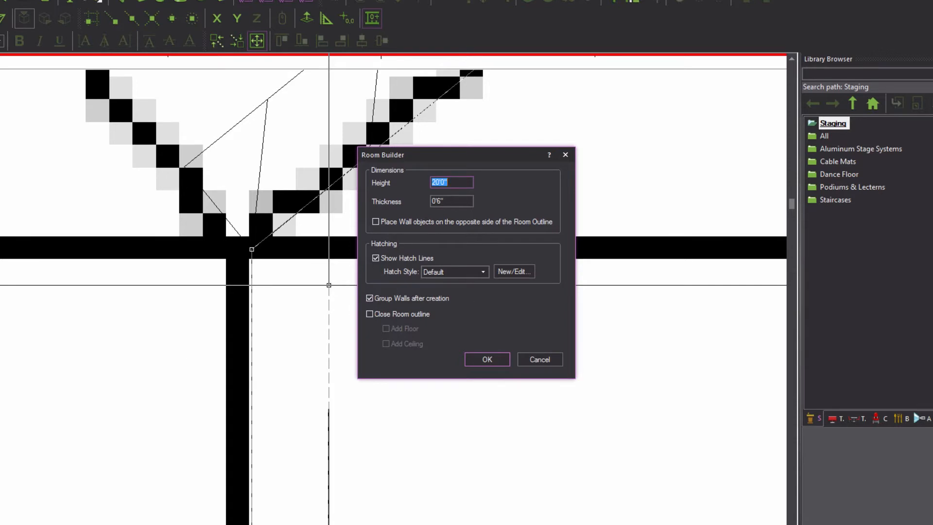
Build the room with walls 20'0" high and 0'6" thick, closing the outline and adding a floor and a ceiling
left_click(378, 185)
left_click_drag(453, 182, 368, 183)
type("20")
left_click(460, 205)
left_click(370, 315)
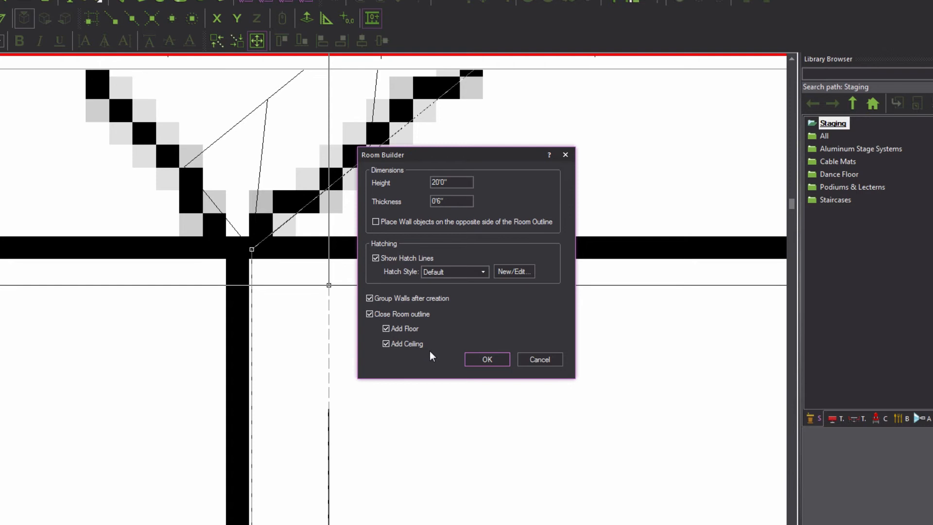
left_click(496, 358)
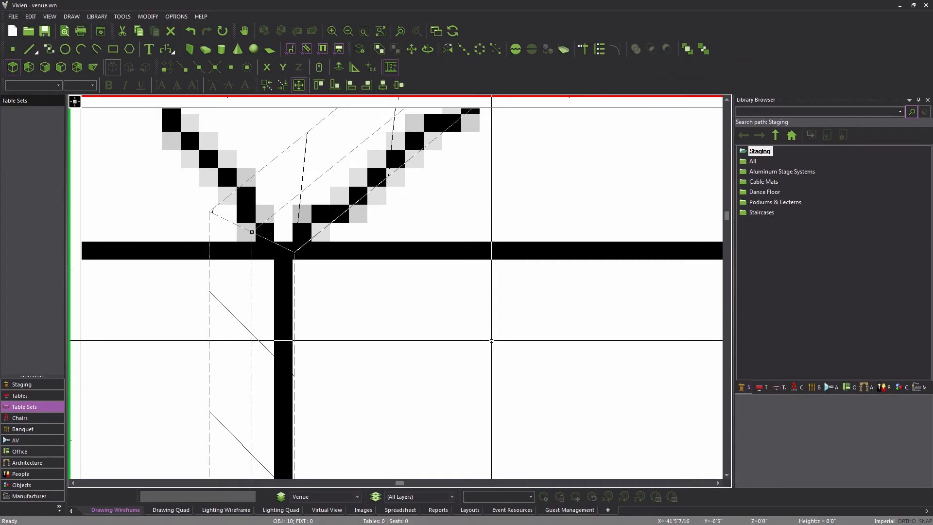
Examine the whole room in plan, and check its walls and floor in the Drawing Quad's elevation and 3D views
scroll(484, 338, "down", 5)
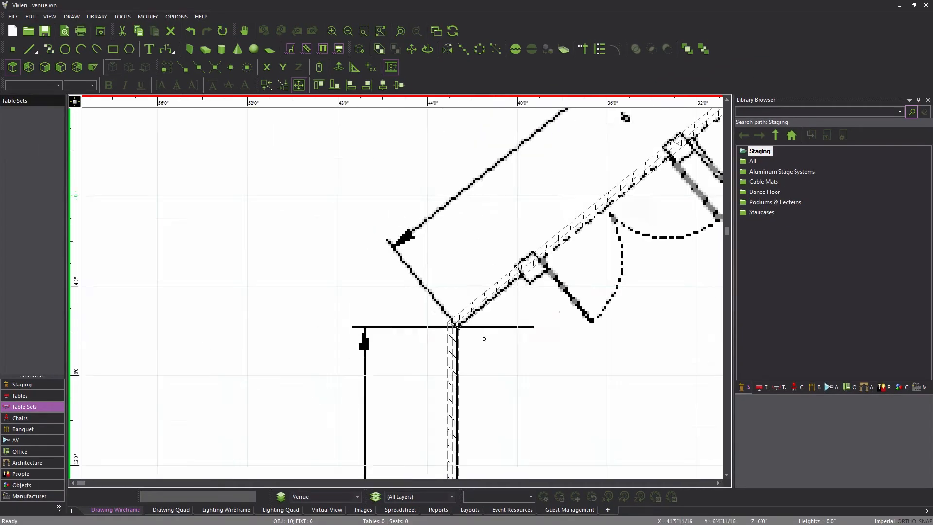
scroll(484, 339, "down", 5)
middle_click_drag(572, 337, 372, 214)
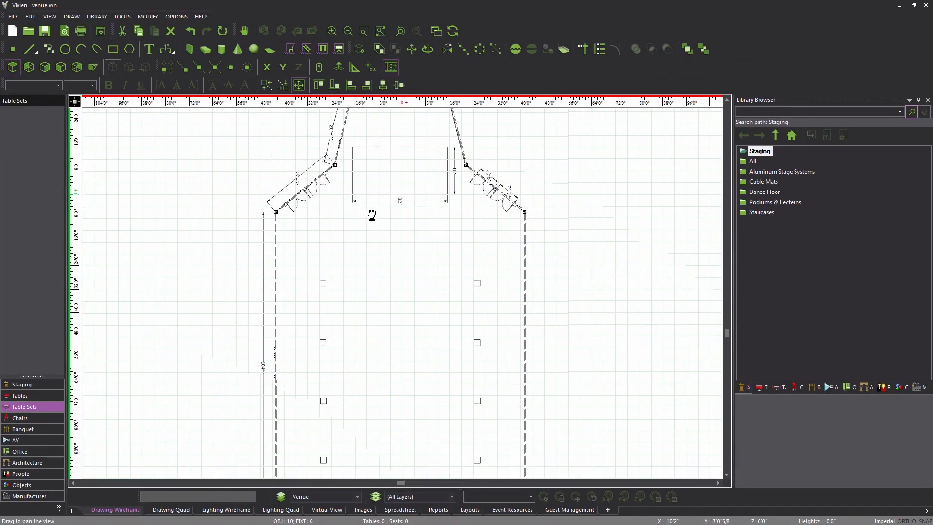
scroll(372, 215, "down", 1)
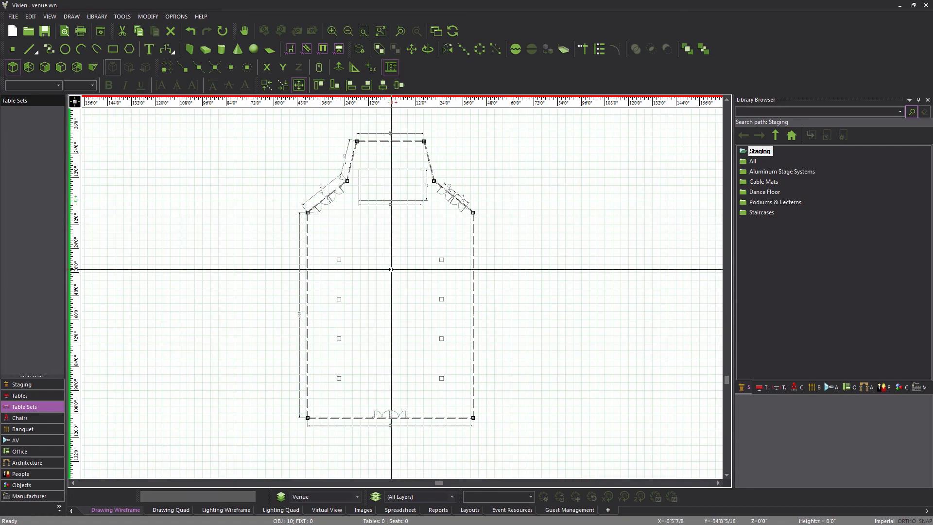
left_click(173, 510)
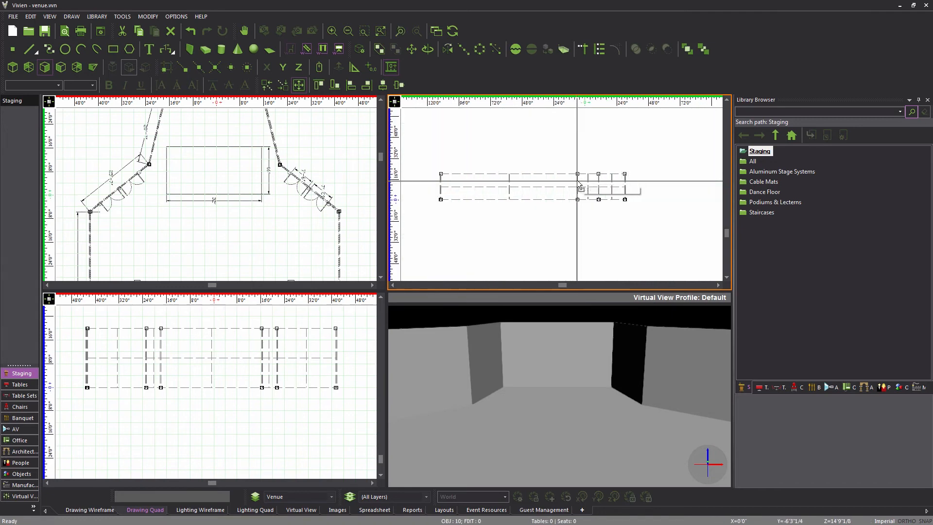
scroll(579, 183, "up", 1)
scroll(257, 384, "down", 1)
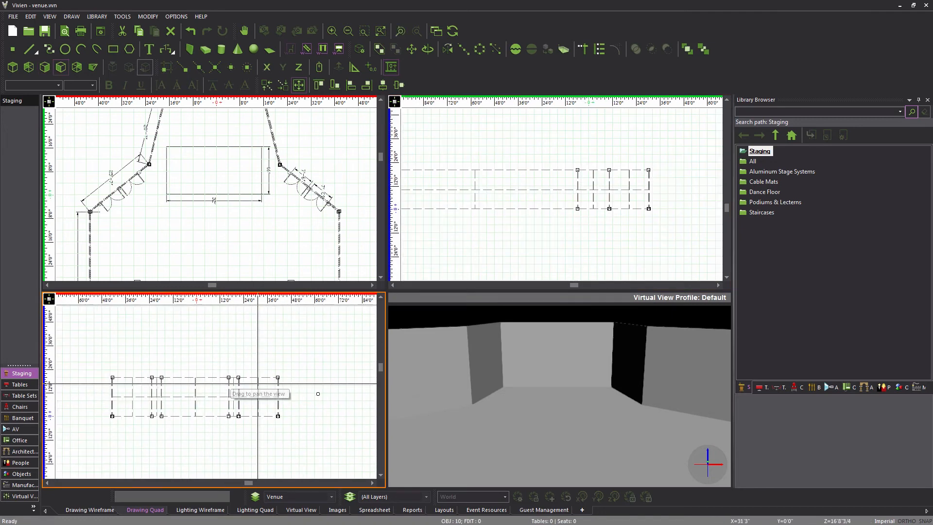
left_click_drag(513, 380, 556, 413)
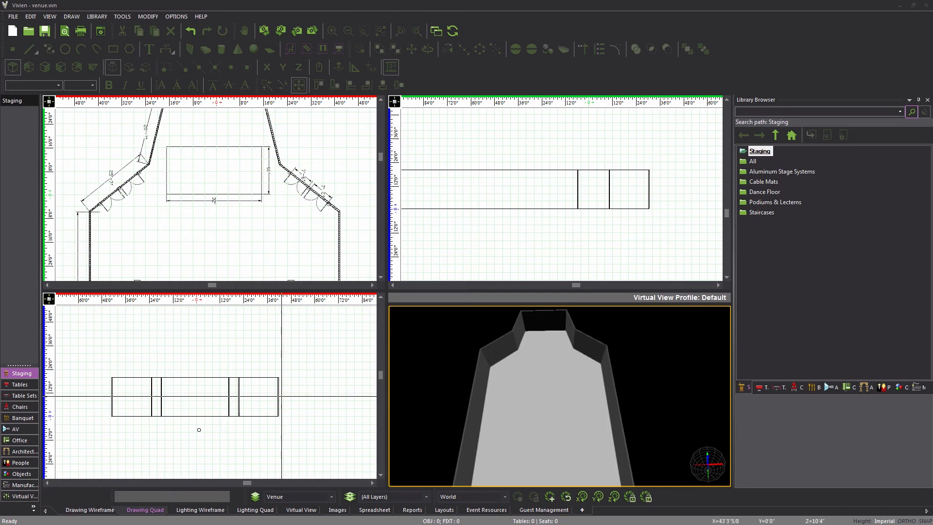
Return to the Drawing Wireframe view, hide the floorplan image to check the walls alone, and show it again
left_click(96, 511)
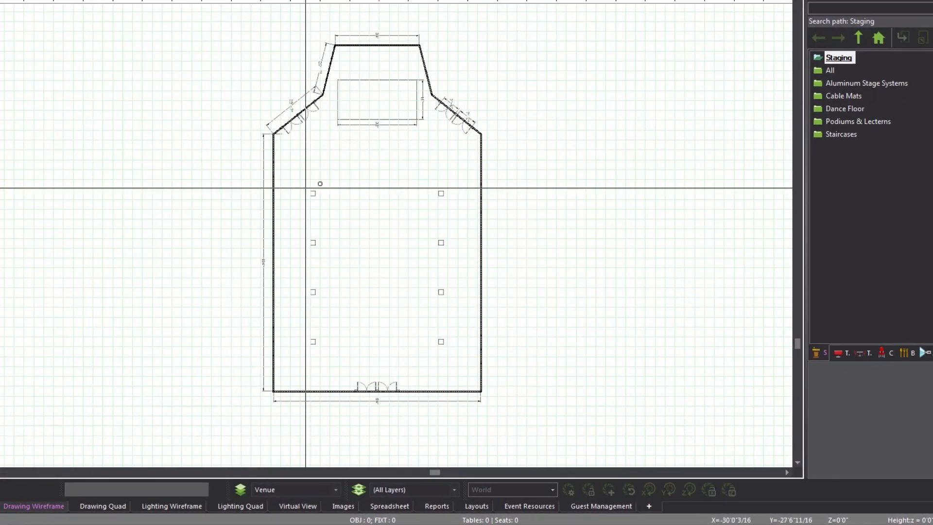
right_click(348, 159)
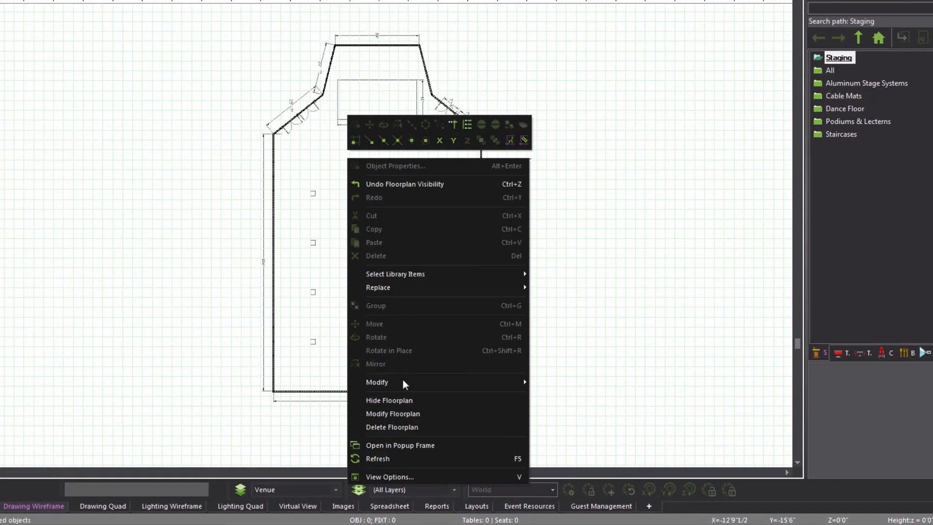
left_click(391, 404)
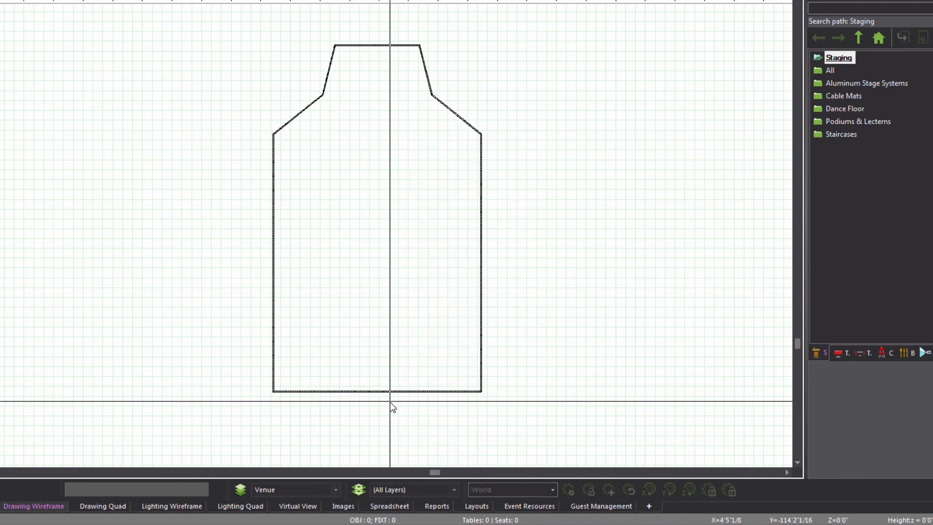
right_click(328, 128)
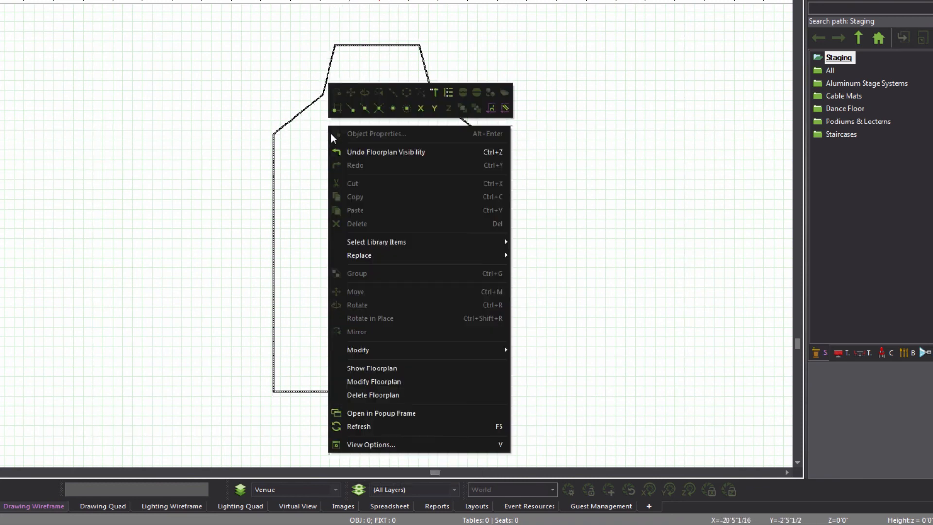
left_click(384, 368)
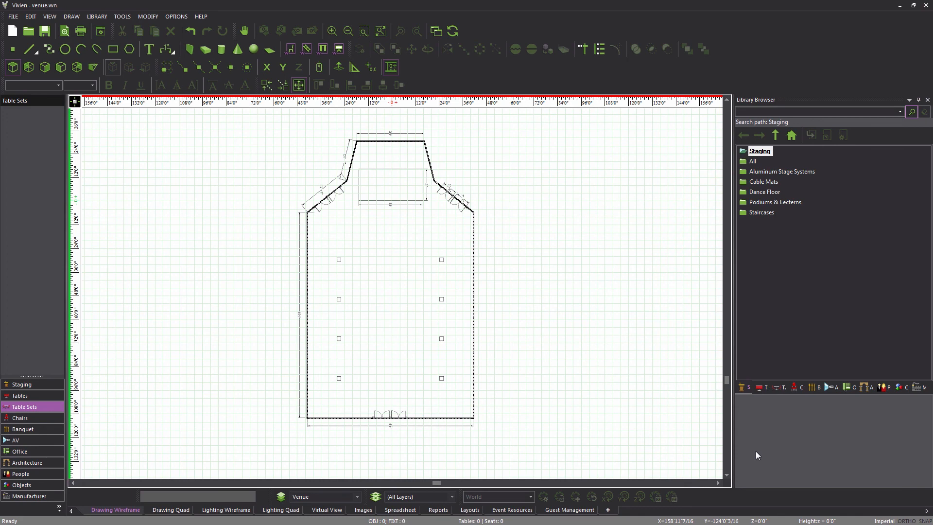
Save the venue drawing
key("ctrl+s")
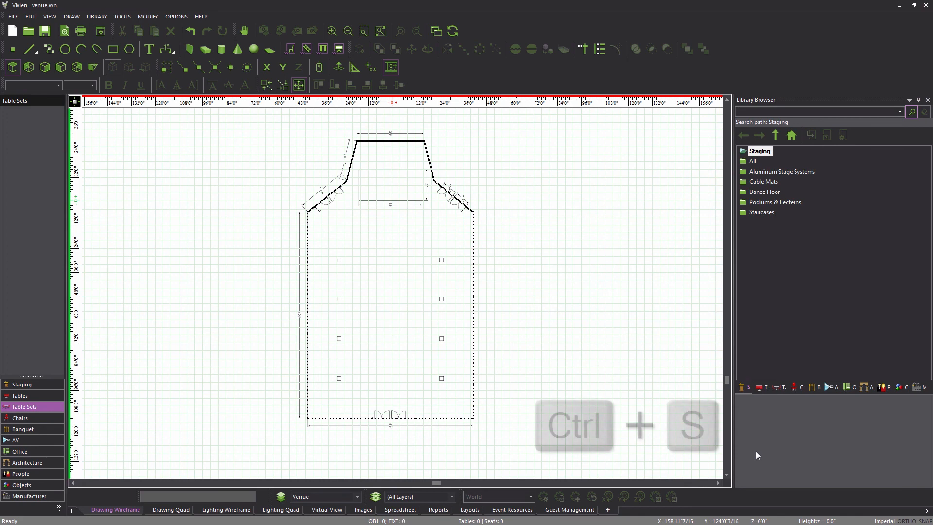